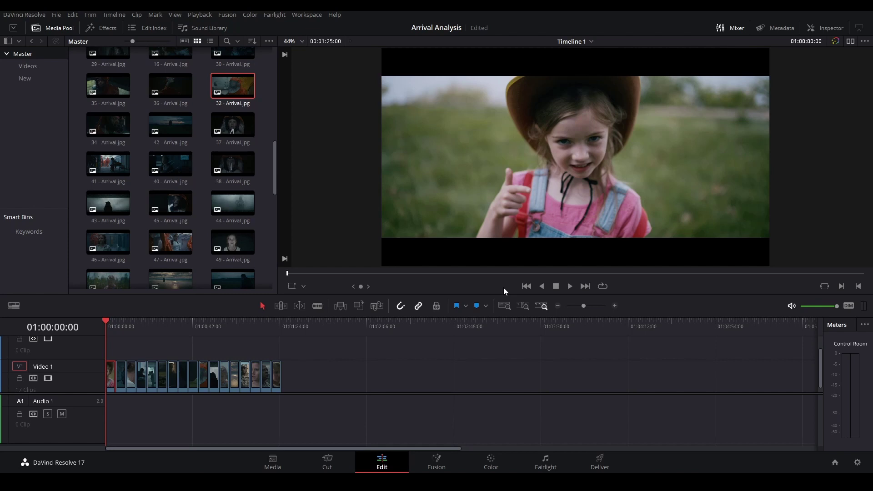
- Switch to the Color page and inspect the primary settings of the first clip's two nodes
left_click(492, 463)
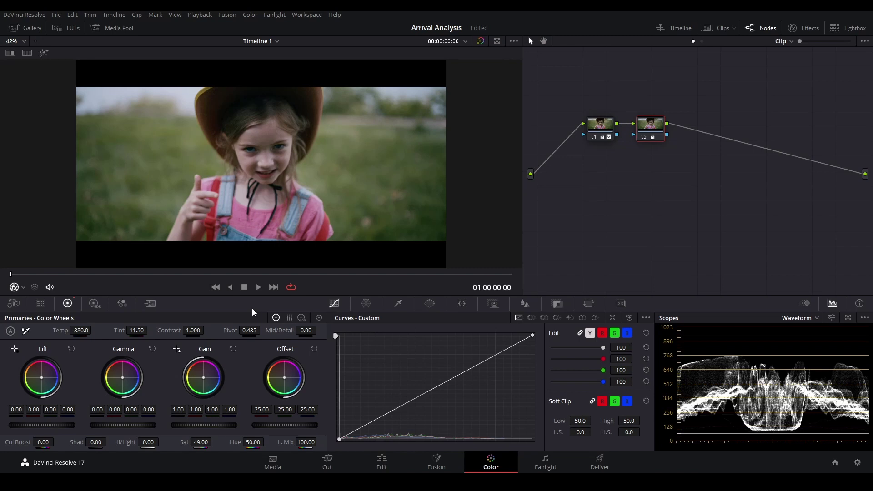
left_click(613, 129)
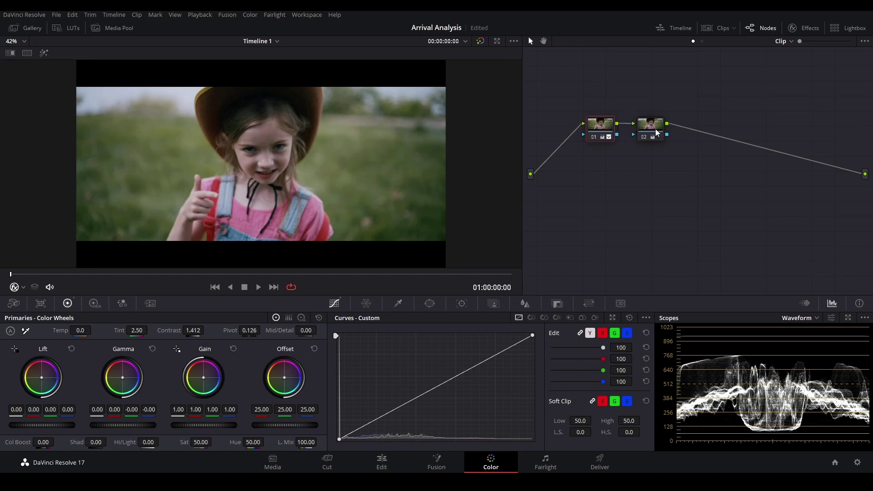
left_click(656, 131)
left_click(603, 127)
- Browse forward through the timeline clips to the hospital bed shot and return to the shot of the girl
key("Down")
key("Down")
key("Down")
key("Down")
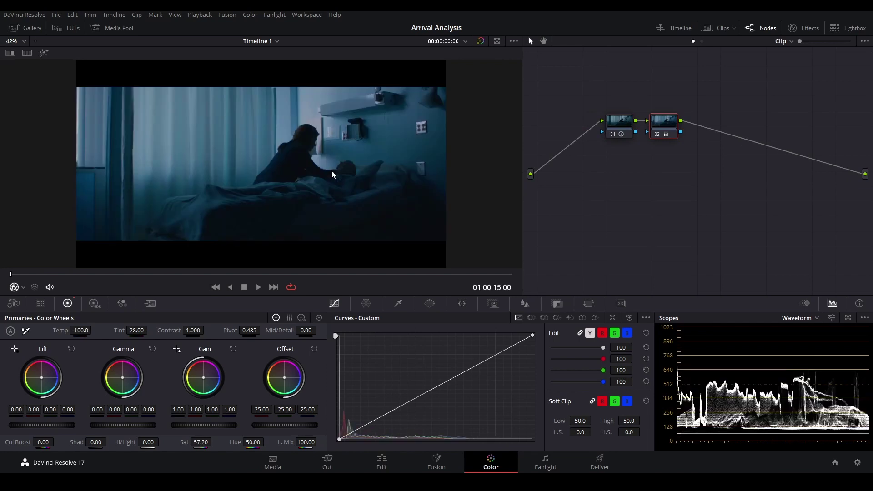
key("Up")
key("Up")
key("Up")
key("Up")
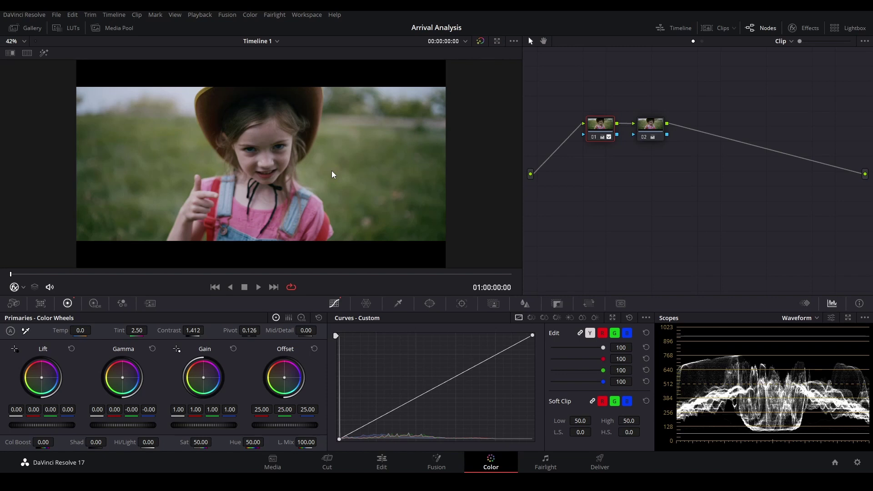
- Widen the gap between nodes 01 and 02 in the girl clip's node graph
left_click(603, 124)
scroll(318, 176, "up", 4)
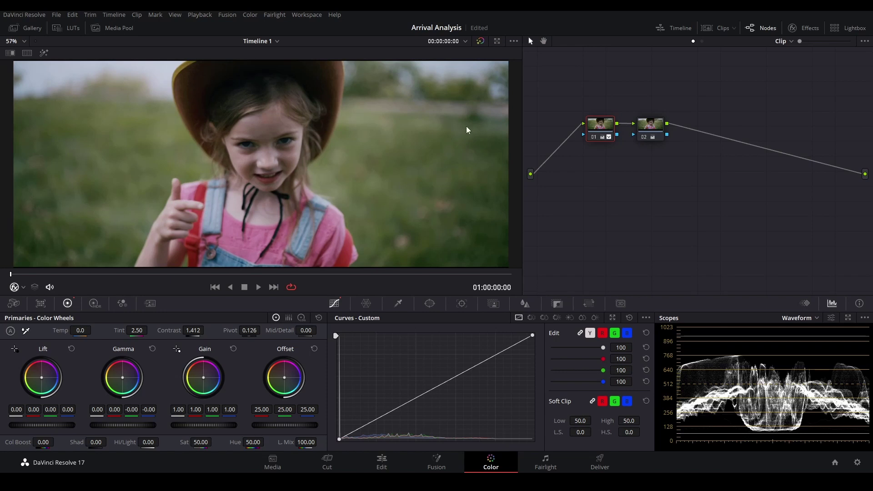
scroll(358, 170, "down", 4)
scroll(358, 174, "up", 2)
scroll(358, 173, "down", 1)
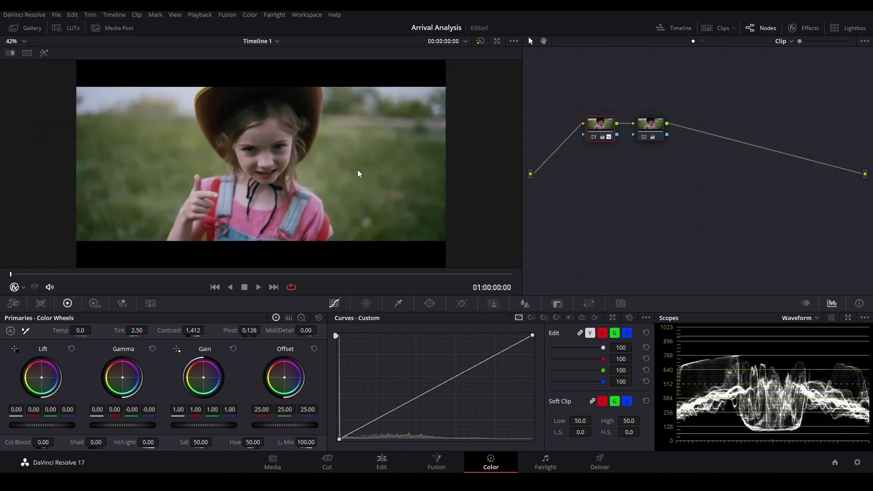
scroll(357, 170, "up", 1)
left_click_drag(652, 127, 668, 128)
left_click(613, 127)
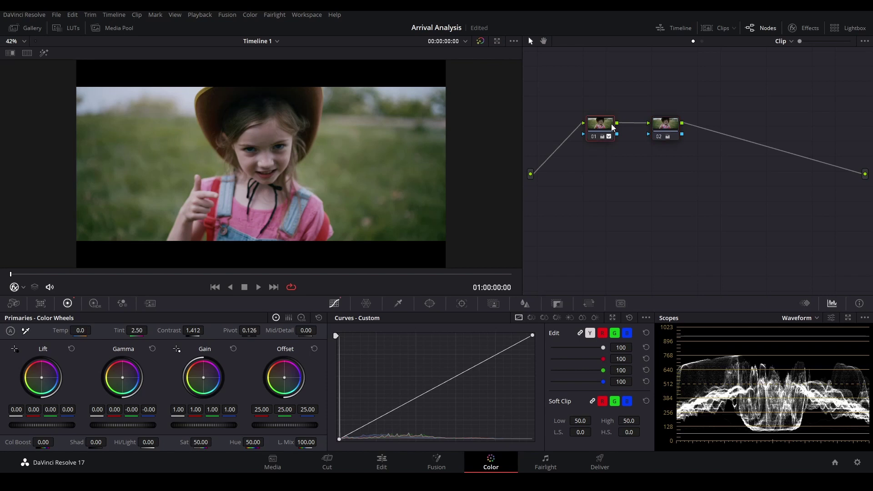
- Bypass all grades to examine the ungraded shot, then restore node 01 while leaving node 02 disabled
key("alt+d")
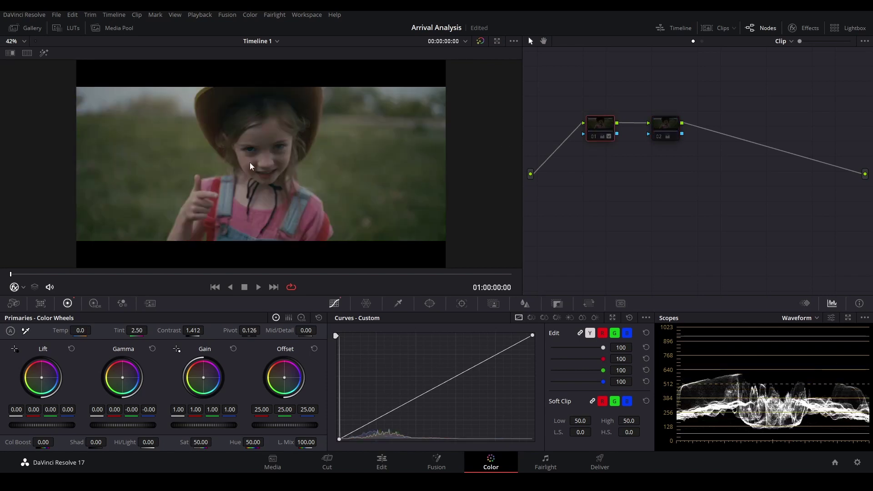
scroll(286, 164, "up", 1)
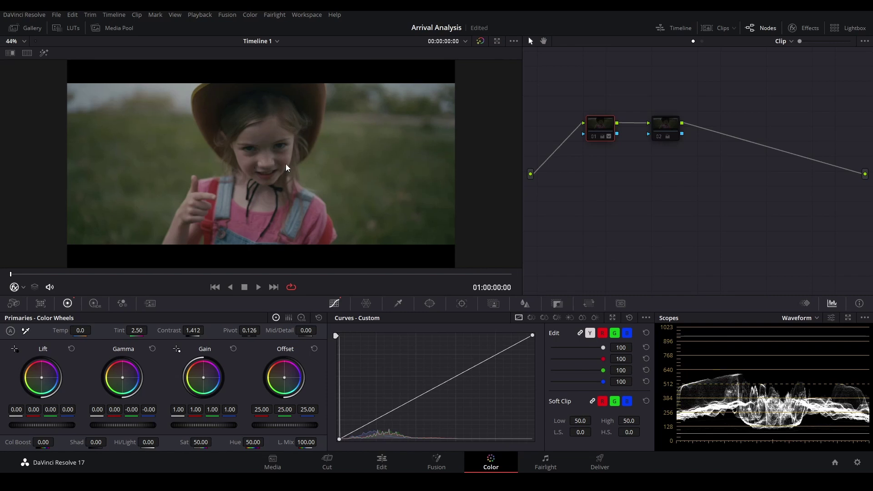
scroll(286, 163, "down", 1)
scroll(286, 168, "down", 1)
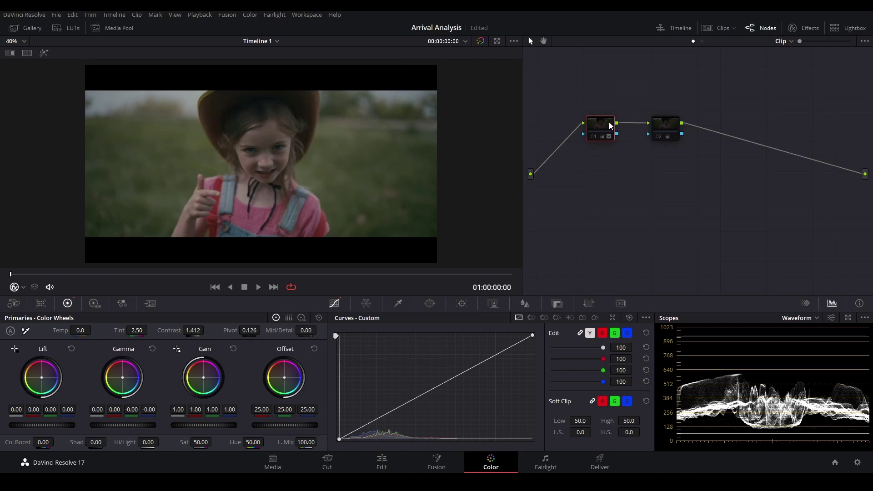
left_click(665, 127)
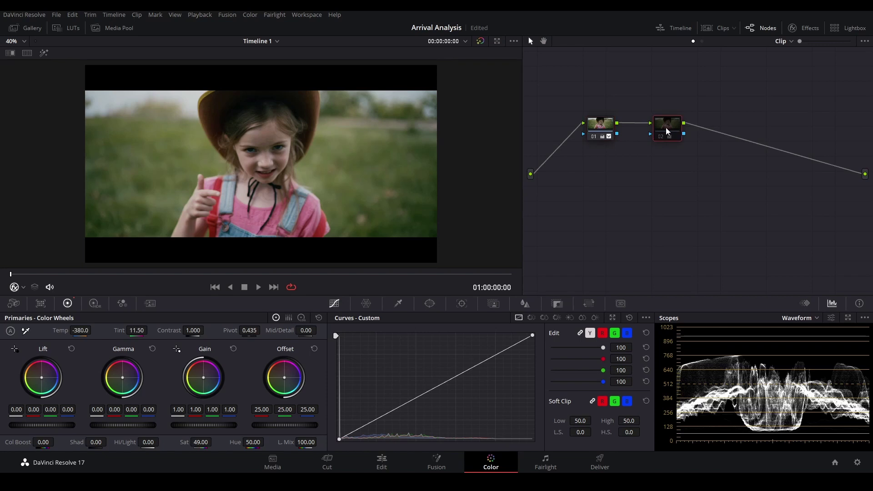
- Label node 01 "exposure" and node 02 "color"
left_click(600, 128)
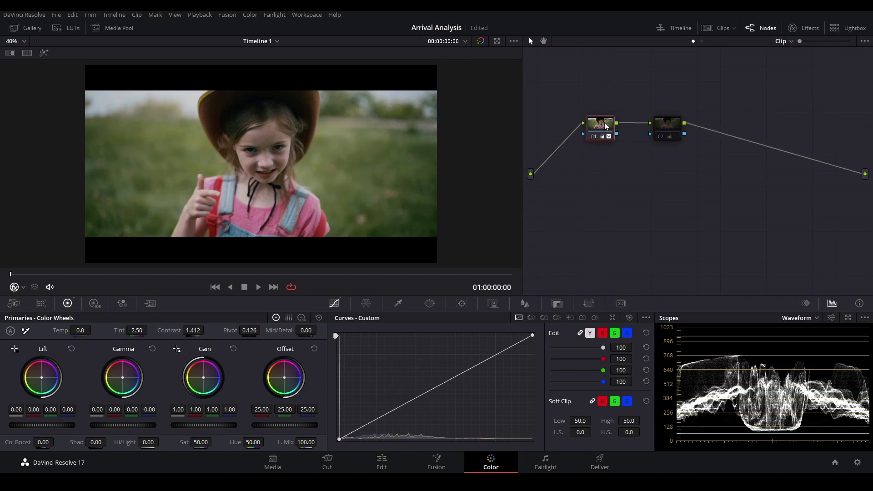
type("exposure")
left_click(669, 123)
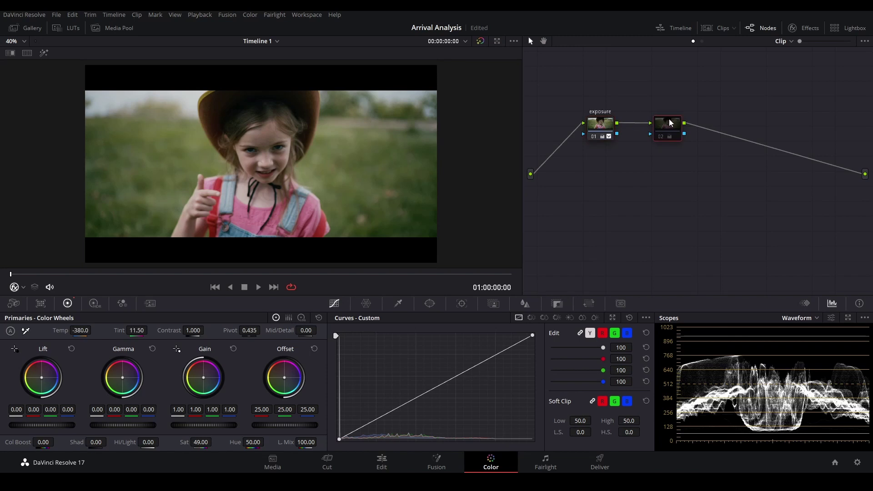
type("color")
- Disable the exposure node and switch the viewer's on-screen control to the qualifier eyedropper
left_click(603, 131)
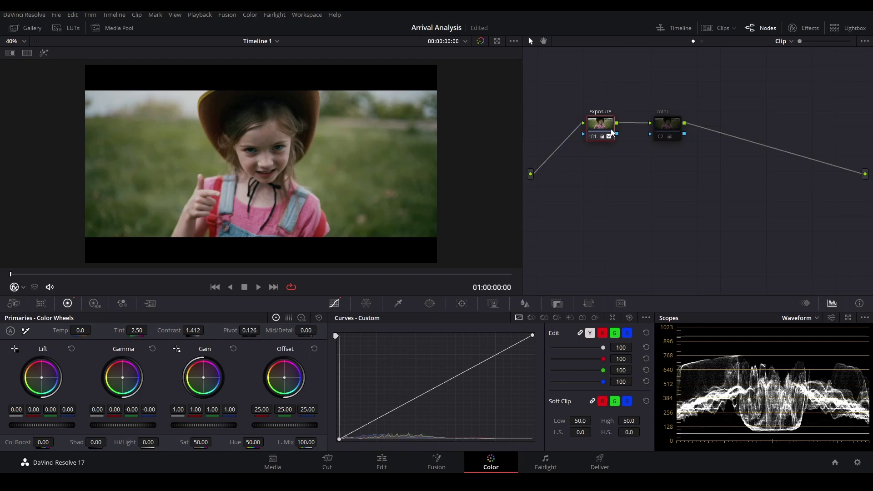
key("ctrl+d")
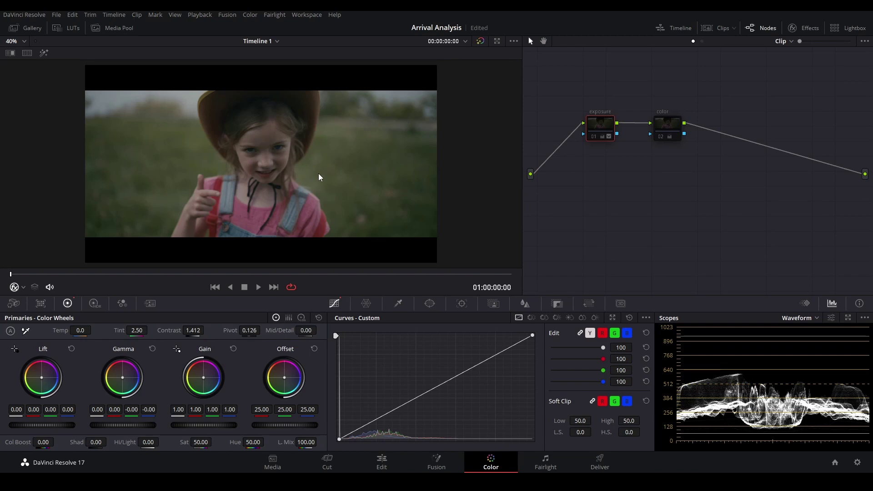
left_click(26, 286)
left_click(33, 312)
- Toggle the exposure node on and off to compare the shot with and without its contrast adjustment
key("ctrl+d")
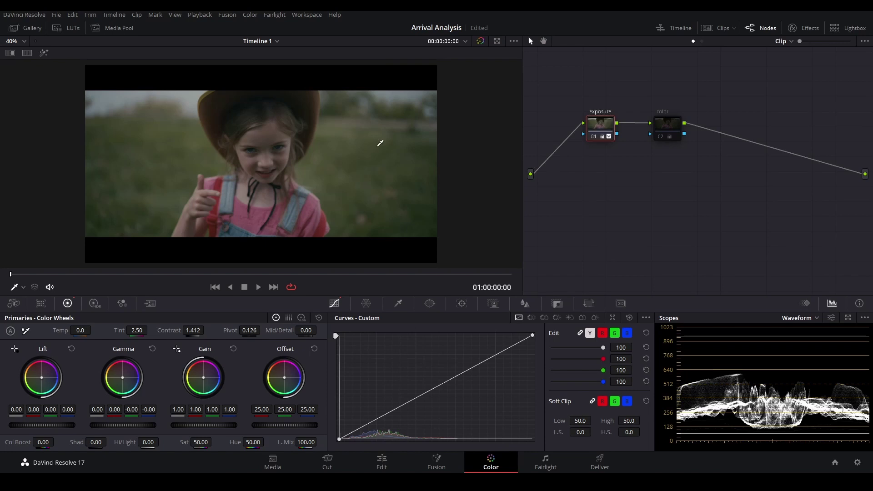
key("ctrl+d")
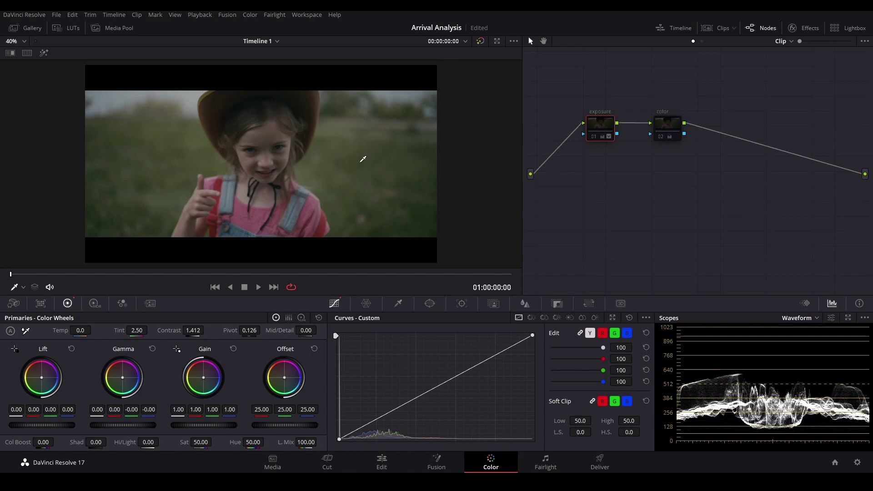
key("ctrl+d")
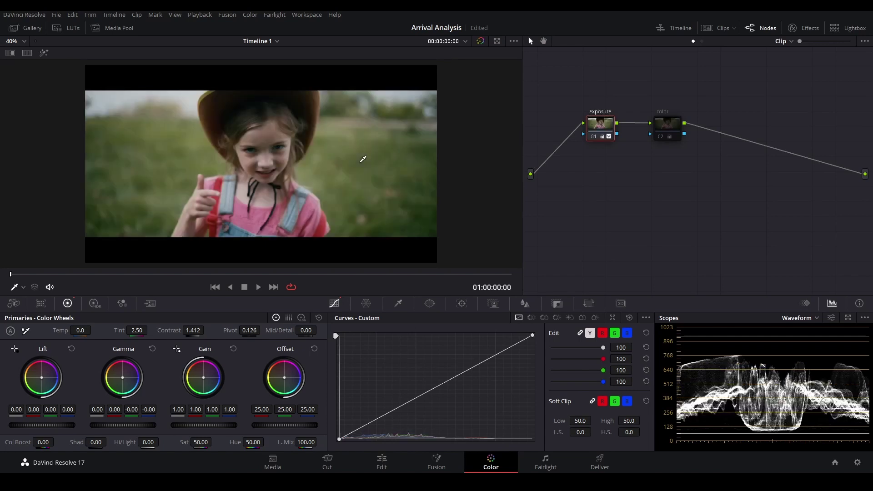
key("ctrl+d")
key("ctrl+d")
- Toggle the color node to compare its effect, and examine the shot of the girl in full screen
left_click(670, 125)
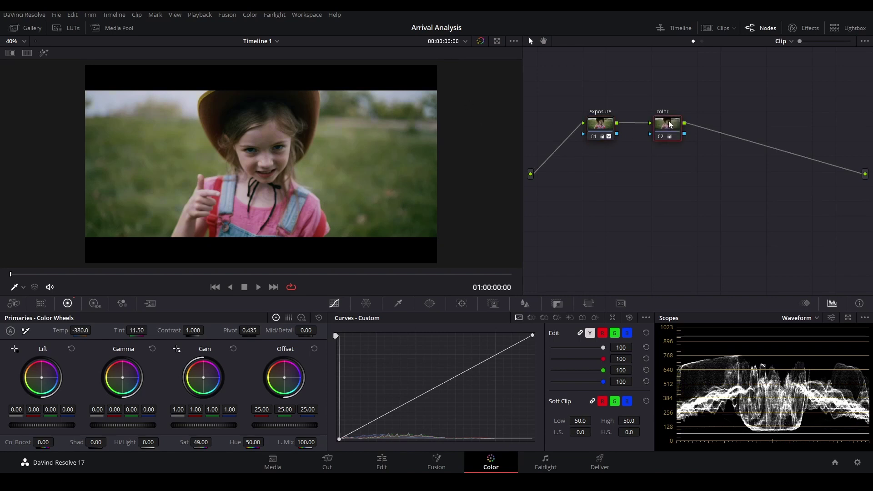
key("ctrl+d")
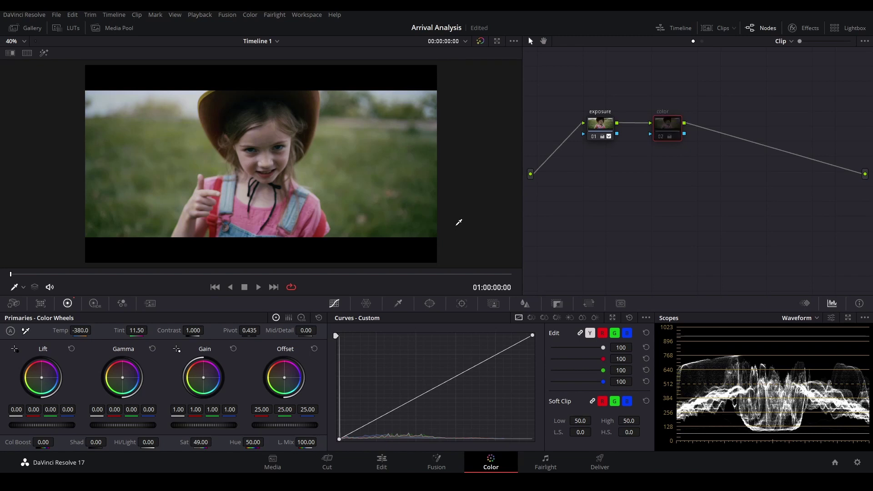
key("p")
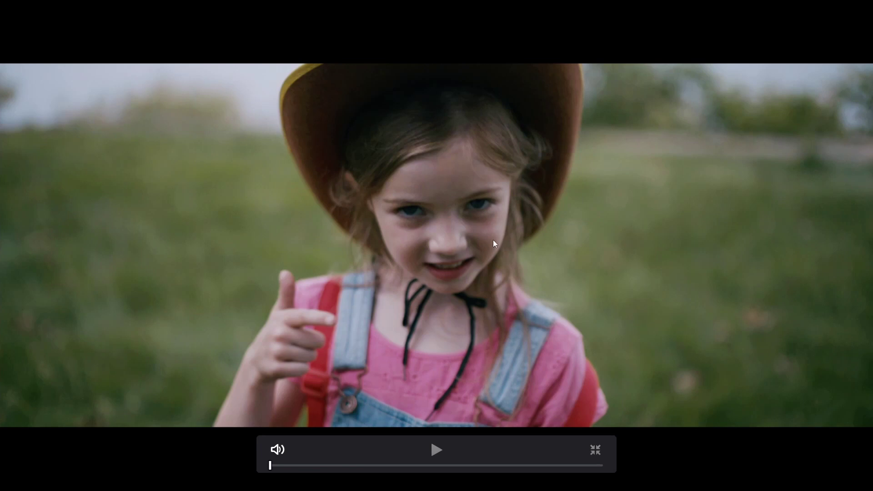
key("Escape")
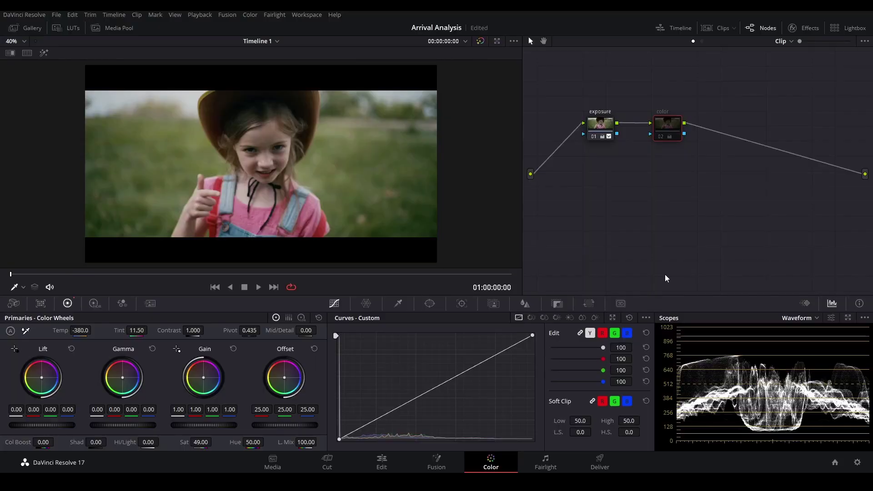
- Insert a serial node before the hospital corridor clip's existing node, with contrast 1.266 and pivot 0.091
key("Down")
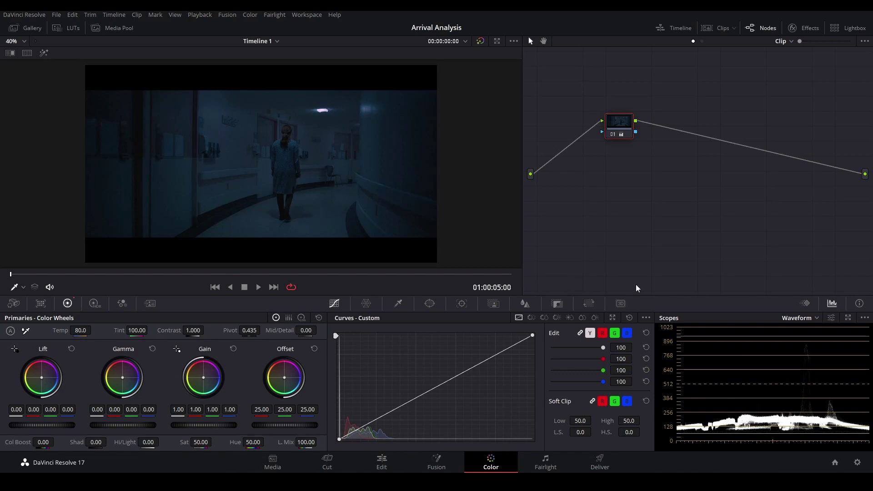
left_click_drag(624, 127, 609, 135)
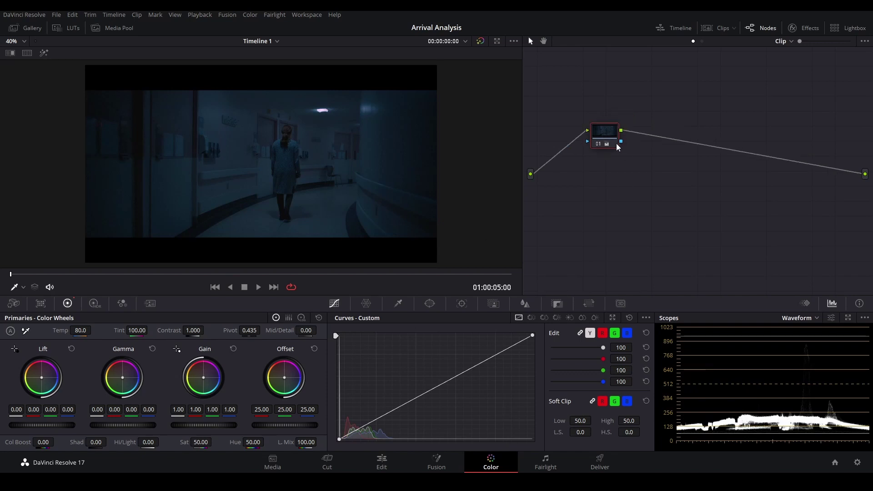
key("shift+s")
left_click_drag(656, 140, 586, 133)
mouse_move(178, 330)
left_mouse_down()
mouse_move(232, 329)
mouse_move(188, 330)
left_mouse_up()
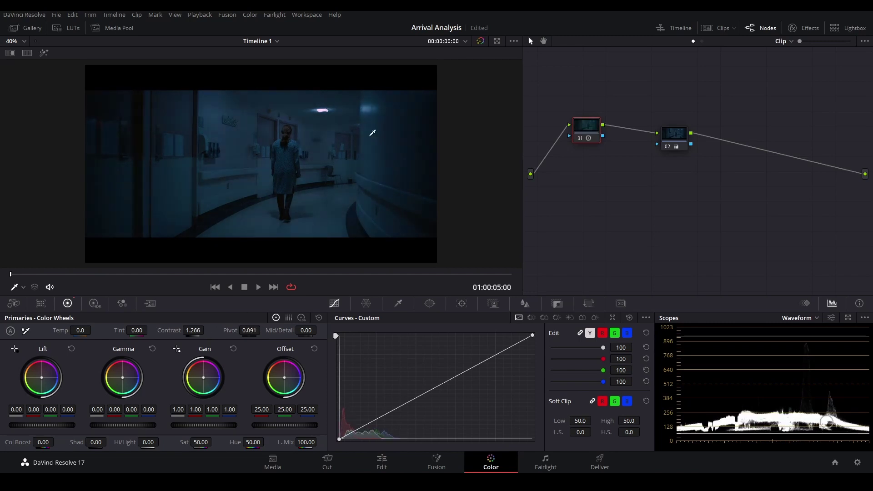
- Line up the corridor clip's two nodes side by side at the same height with a small gap
left_click_drag(587, 128, 588, 137)
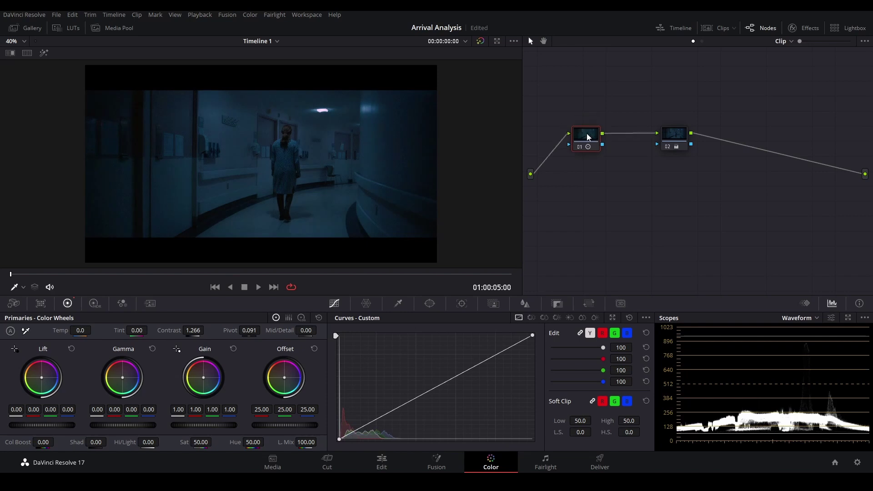
left_click_drag(676, 140, 680, 134)
left_click_drag(587, 136, 598, 138)
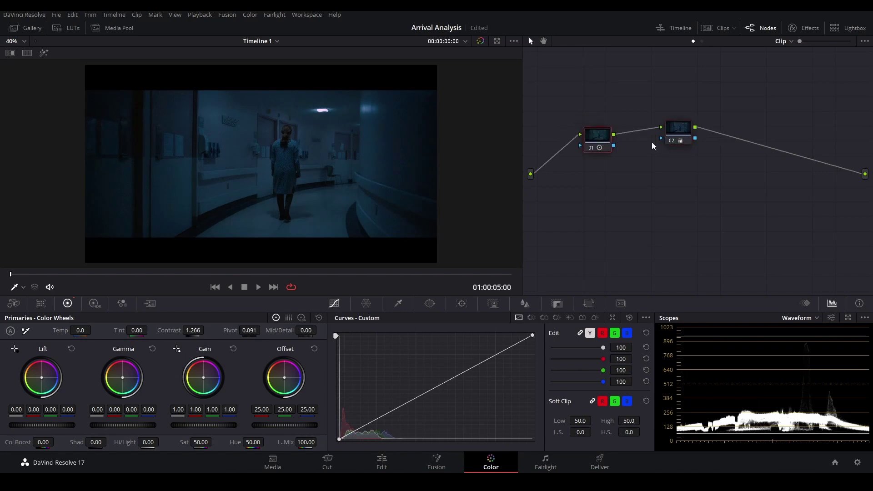
left_click_drag(674, 132, 659, 136)
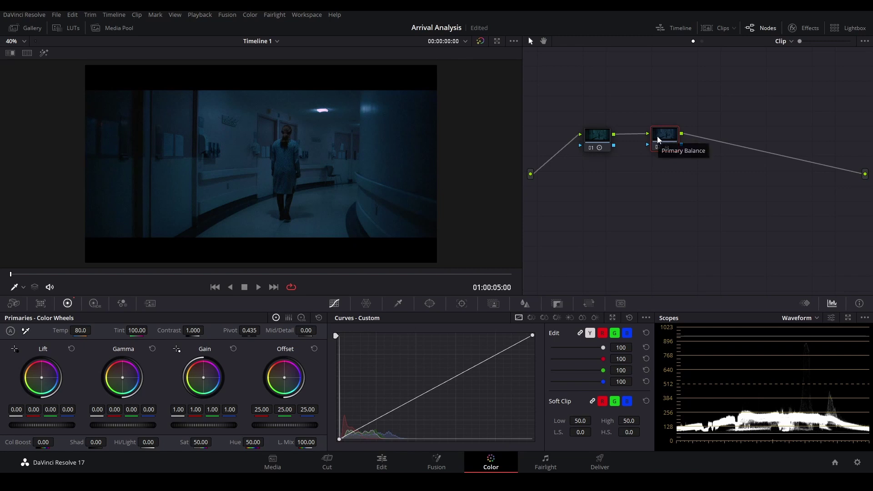
left_click_drag(657, 137, 660, 137)
- Review the settings of the corridor clip's two nodes and toggle node 01 to compare its contrast effect
left_click(596, 138)
left_click(671, 138)
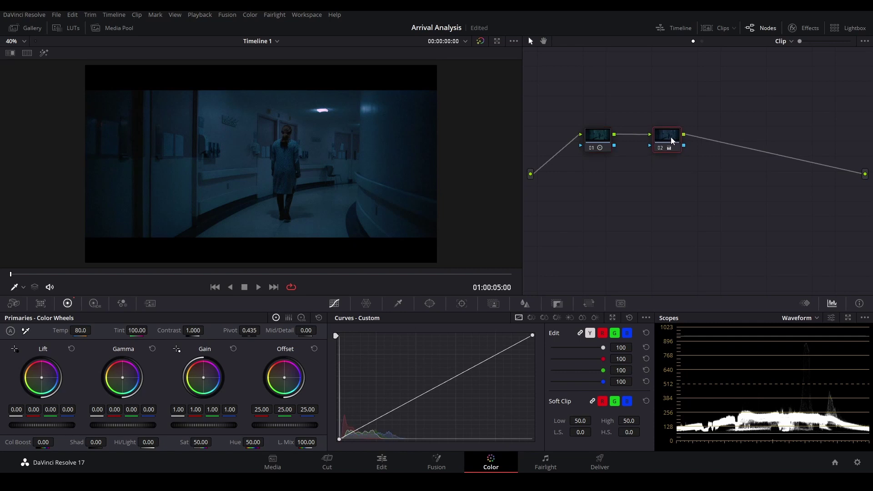
left_click(601, 137)
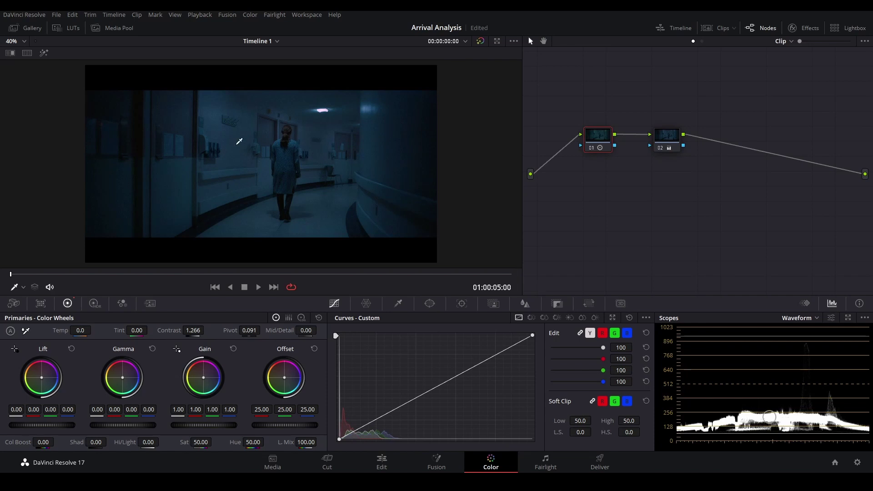
key("ctrl+d")
- Examine the corridor shot in full screen and toggle node 02 to compare its temperature and tint effect
left_click(675, 136)
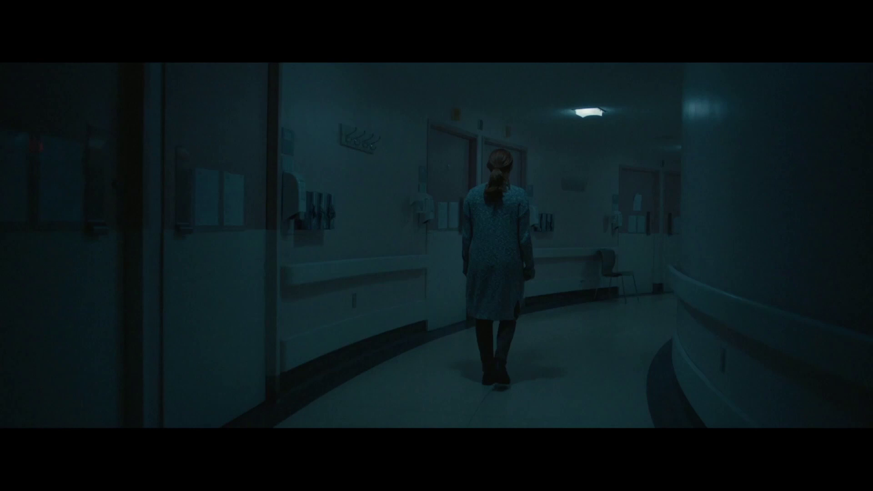
mouse_move(865, 386)
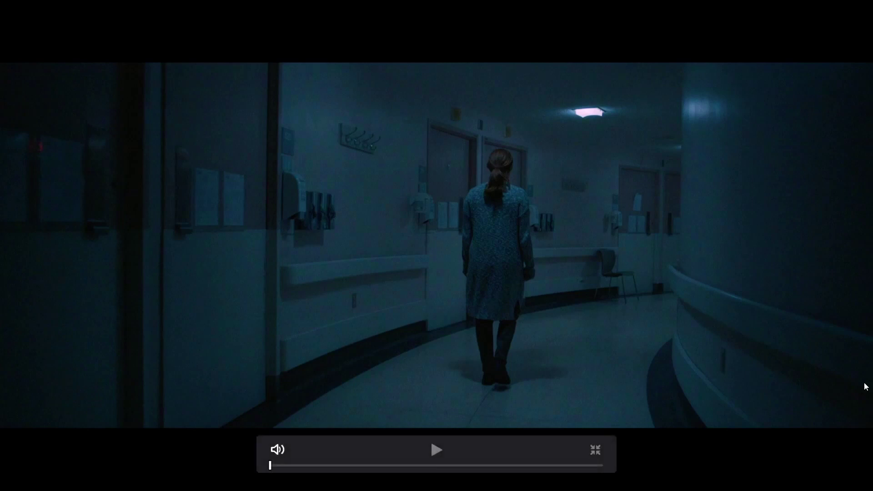
key("Escape")
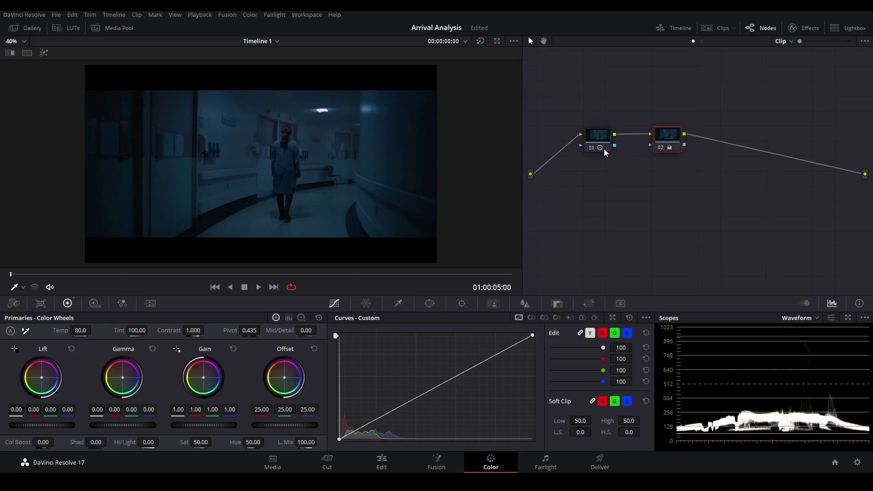
key("ctrl+d")
key("ctrl+d")
- Go to the clip of the woman in the blue shirt and toggle its nodes to isolate node 01's contrast effect
key("Down")
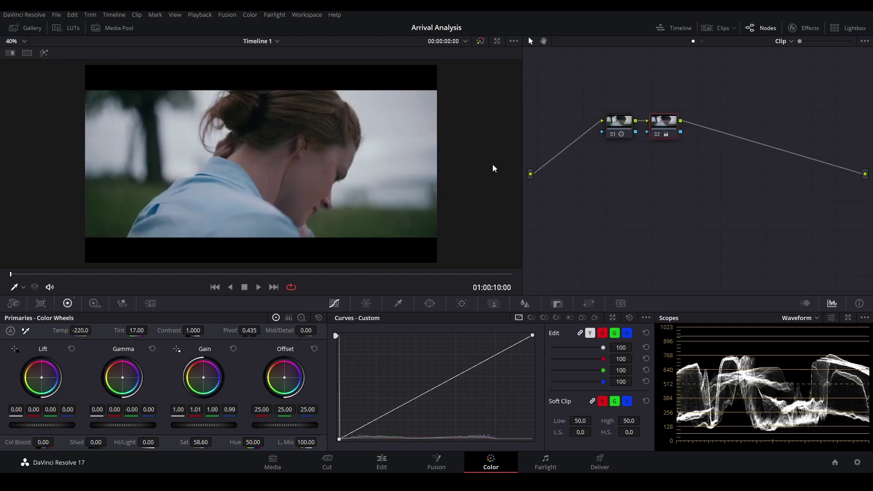
left_click(623, 119)
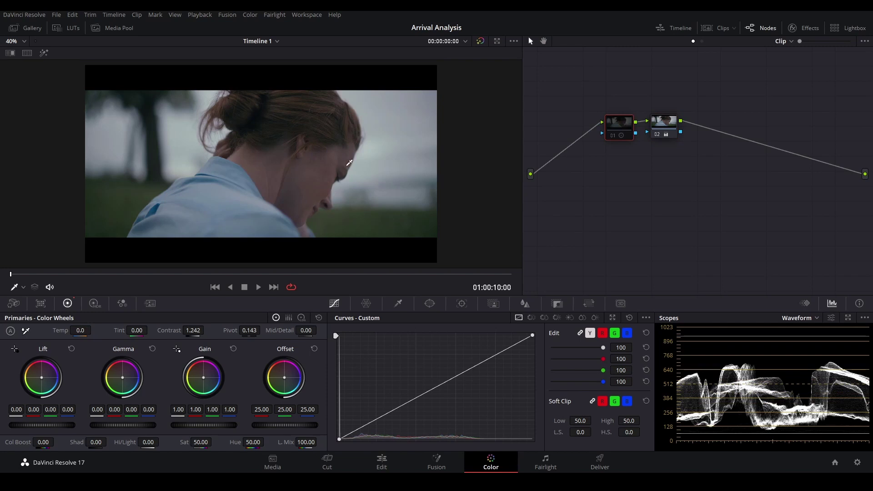
left_click(672, 126)
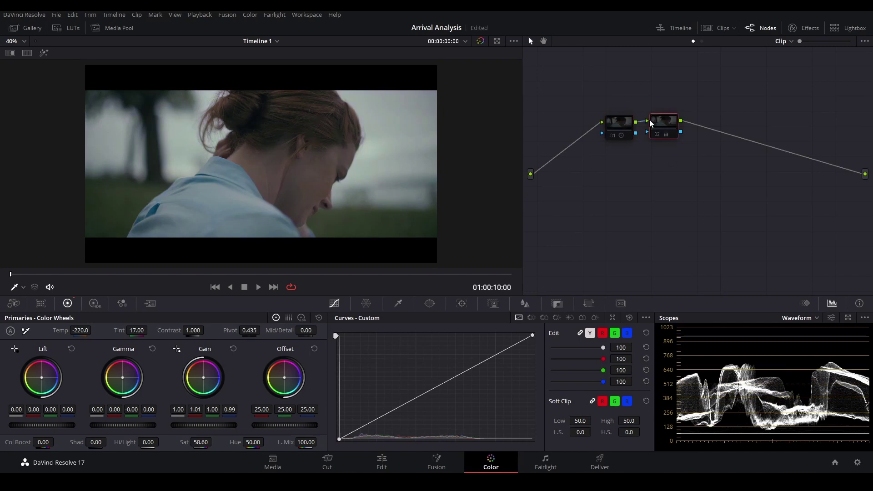
left_click(623, 126)
key("ctrl+d")
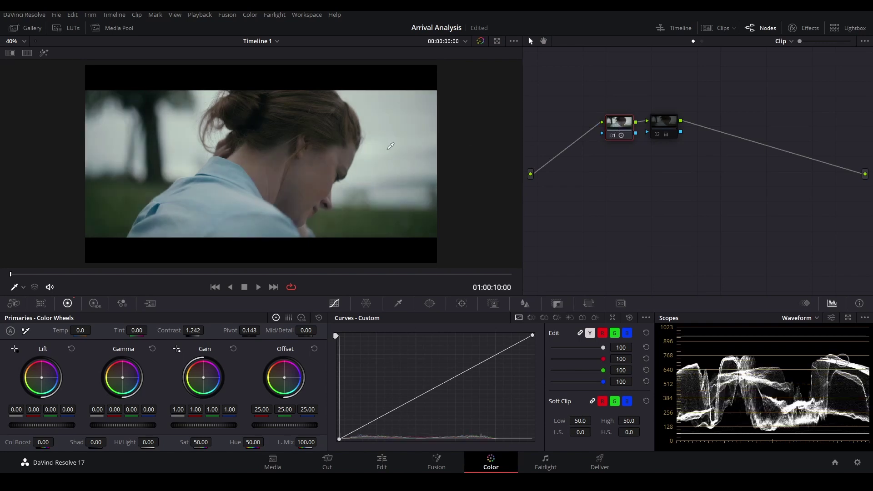
- Re-enable node 02 on the blue-shirt clip and examine its temperature, tint and saturation effect in full screen
left_click(667, 125)
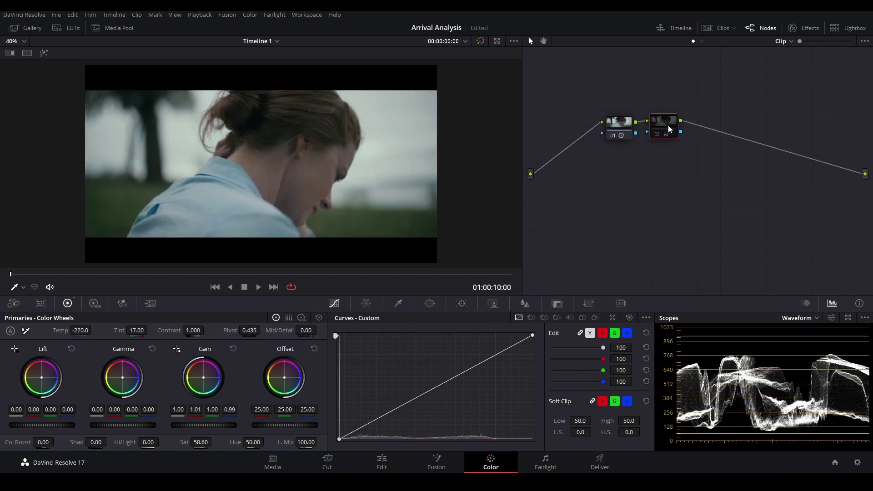
key("ctrl+d")
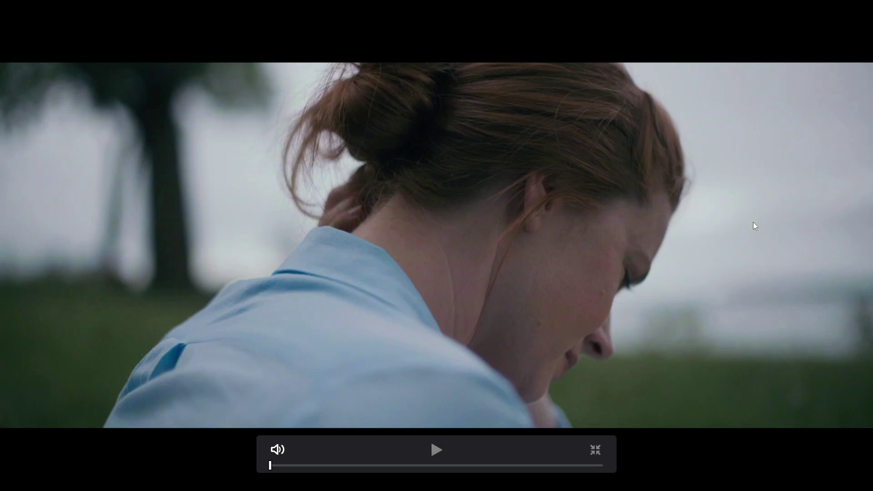
key("Escape")
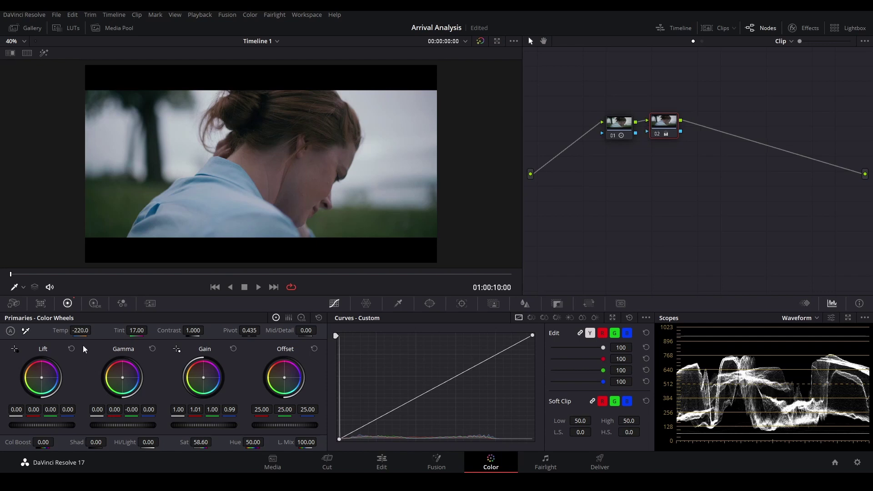
- Go to the hospital bed clip and compare it in full screen with all its nodes enabled and bypassed
key("Down")
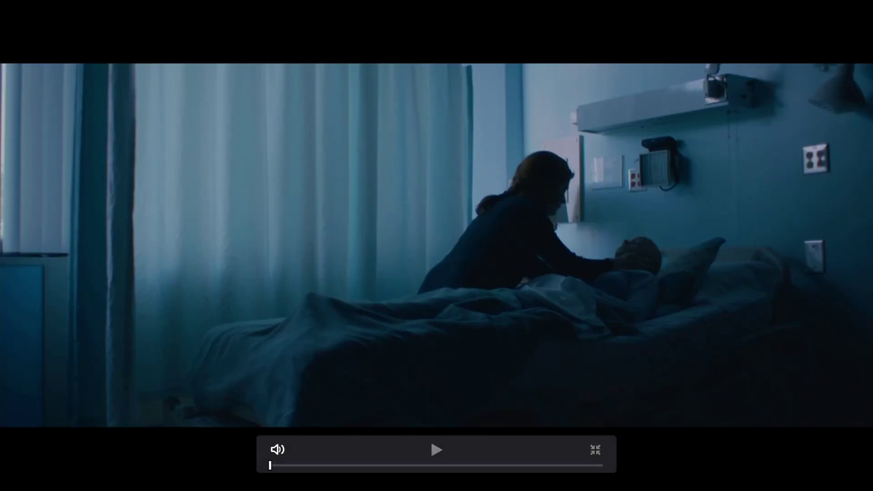
key("shift+d")
key("Escape")
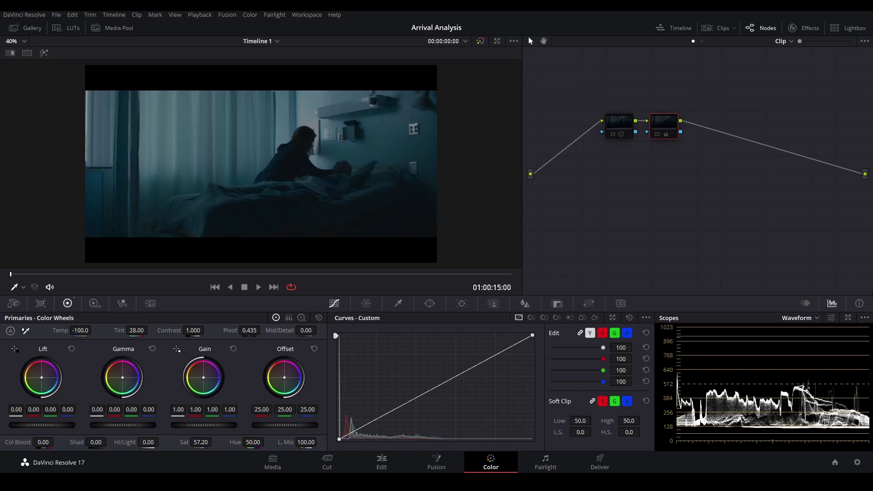
key("p")
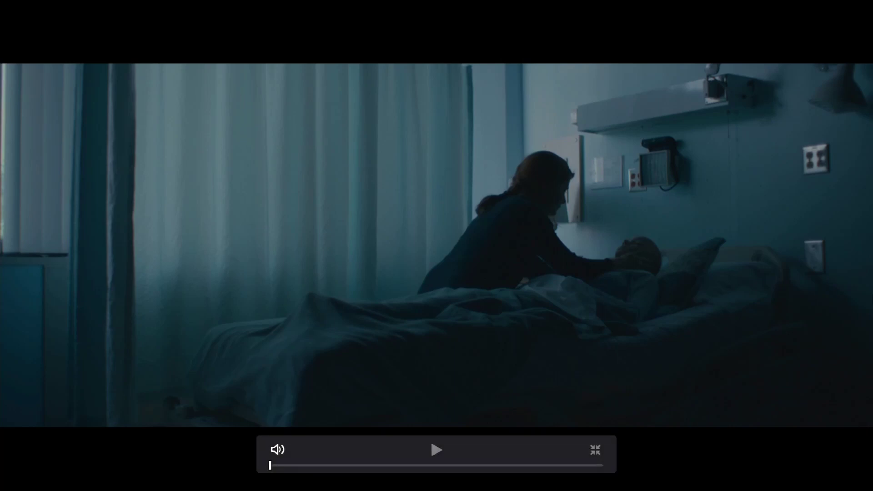
key("Escape")
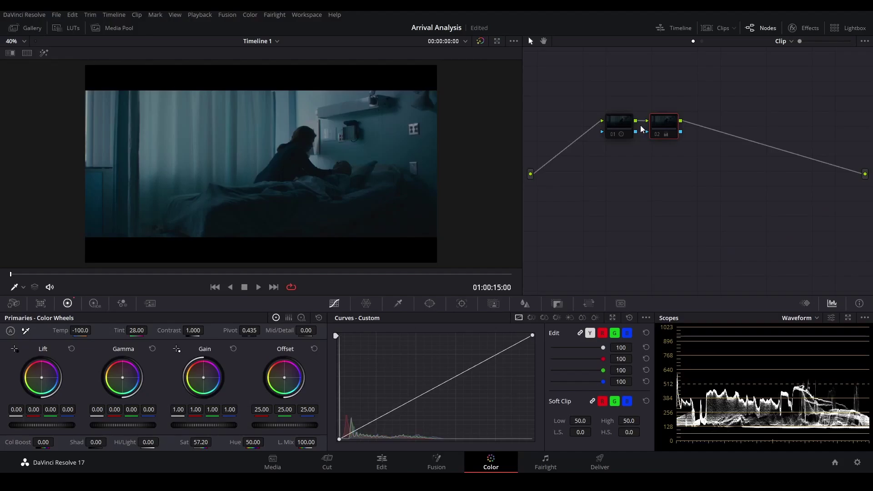
- Restore the hospital bed clip's grade and toggle node 02 to compare its color effect in full screen
key("alt+d")
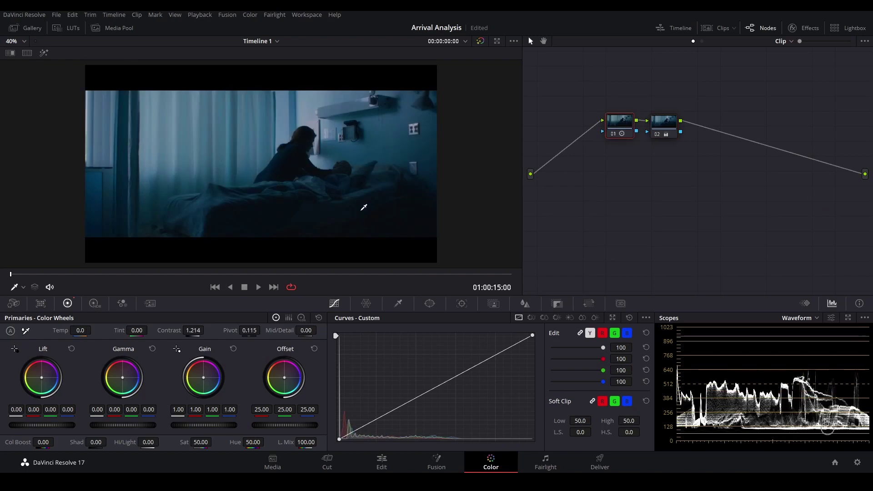
left_click(666, 126)
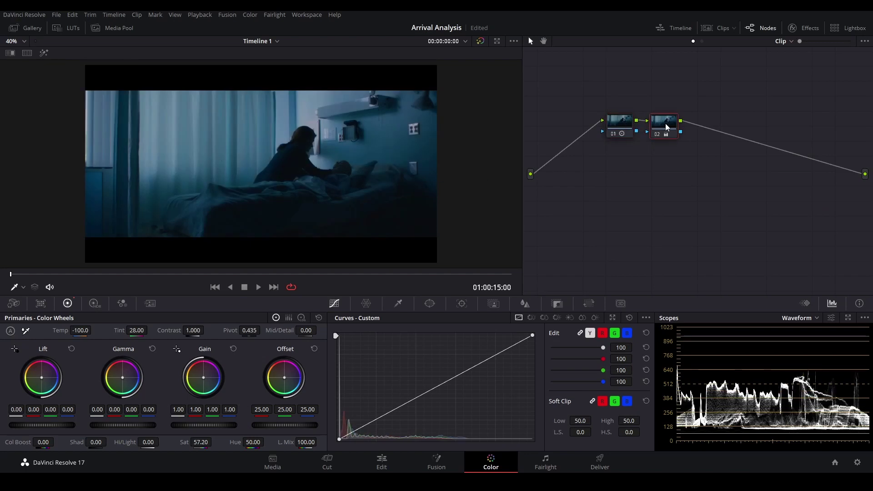
key("ctrl+d")
key("ctrl+f")
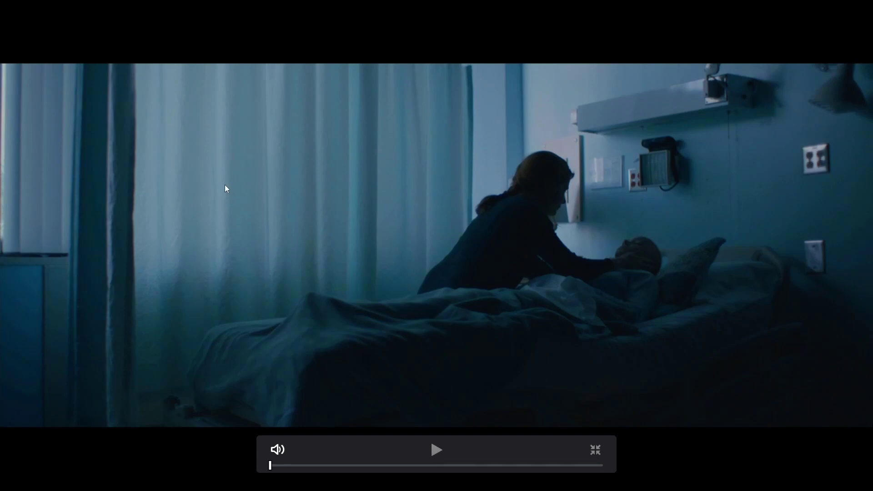
key("Escape")
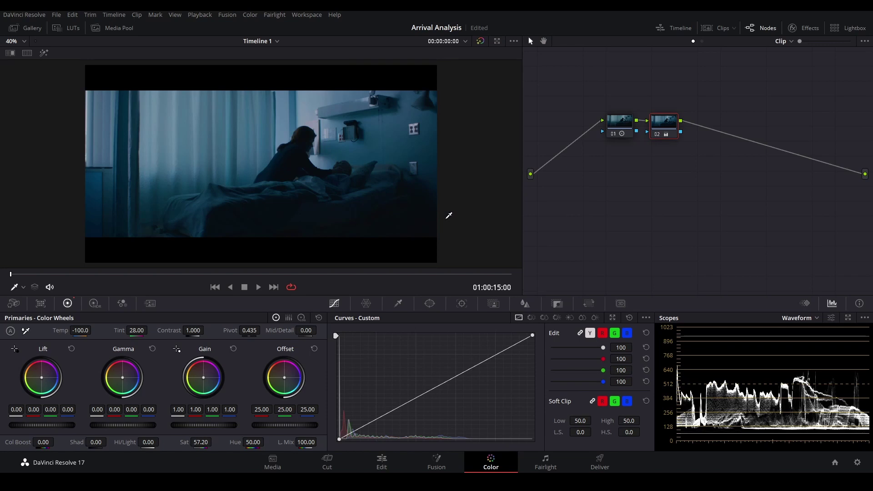
- Go to the clip of two silhouettes in the dark hallway and review the settings of nodes 01 and 02
key("Down")
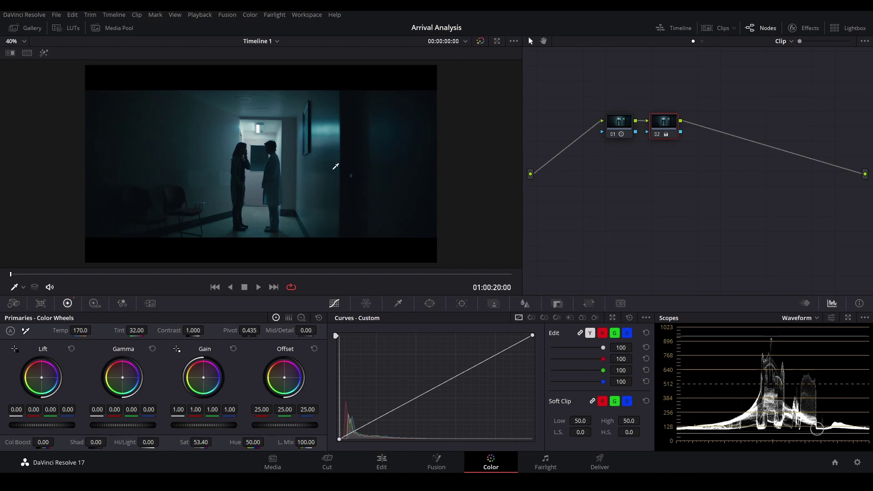
left_click(619, 122)
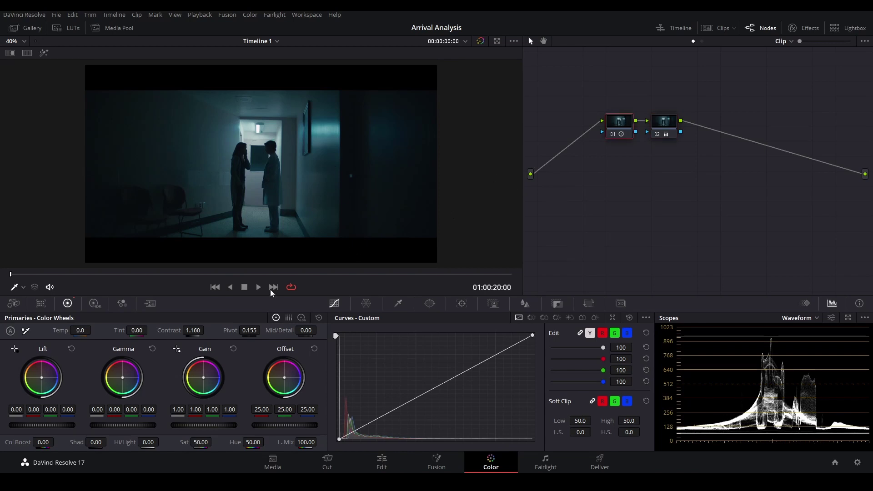
left_click(672, 121)
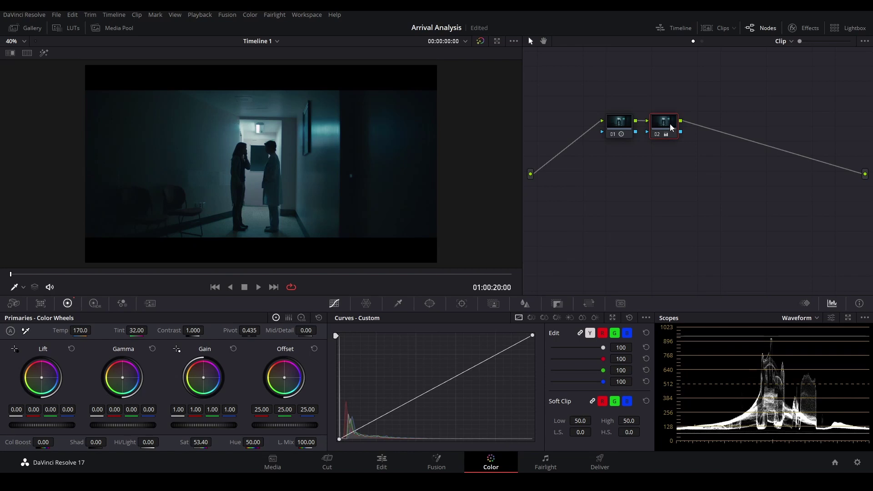
- Go to the aerial clip of the military camp and compare the shot with its nodes bypassed and enabled
key("Down")
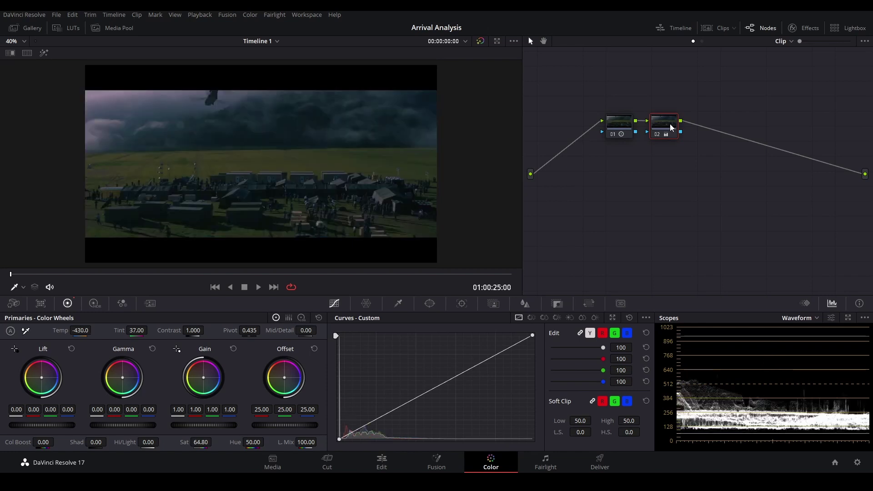
key("Down")
key("Up")
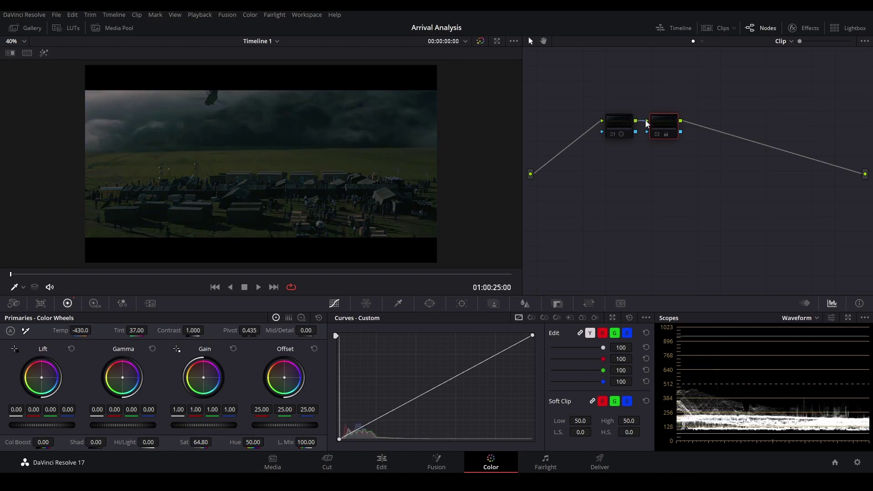
left_click_drag(647, 123, 647, 121)
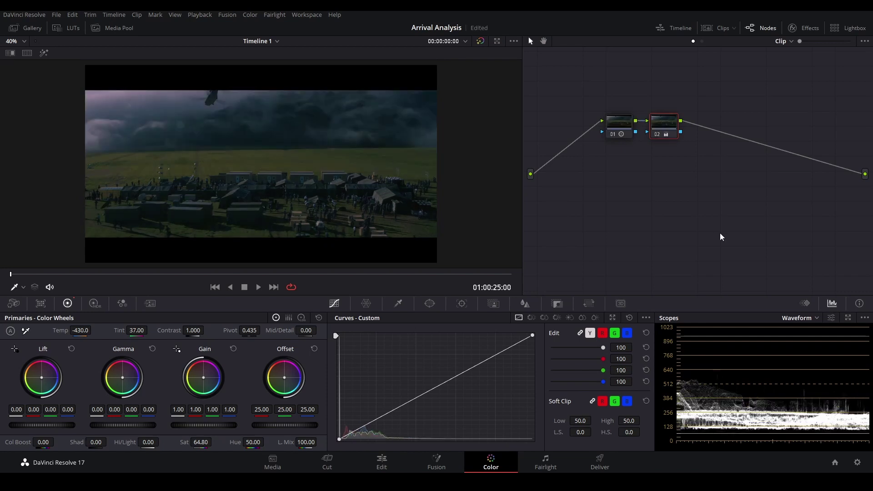
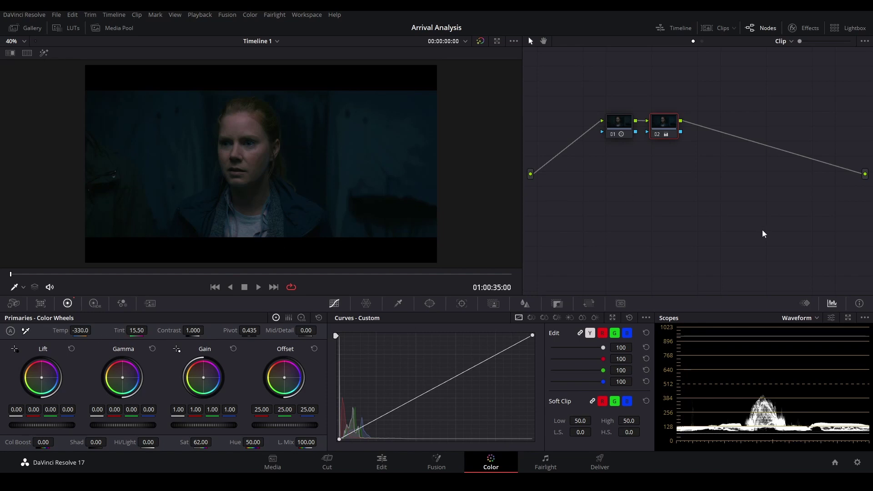
- Toggle node 02 repeatedly on the dark close-up of the woman in the jacket to compare its color effect
key("ctrl+d")
key("ctrl+d")
key("ctrl+d")
key("ctrl+d")
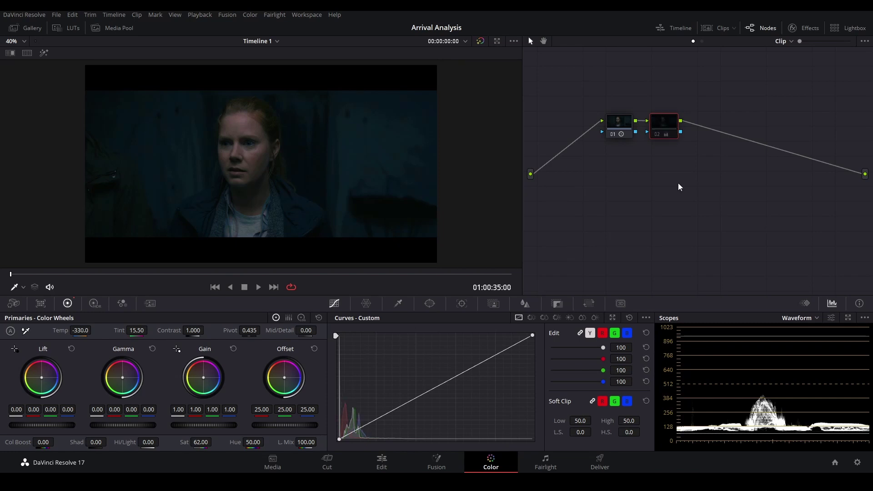
- Bypass and restore all grades on the dark close-up to compare the graded and ungraded image in full screen
key("alt+d")
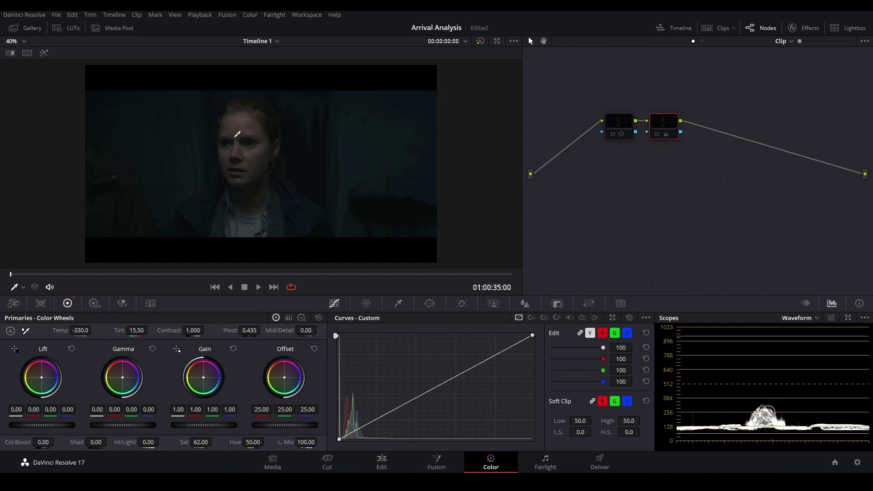
key("ctrl+f")
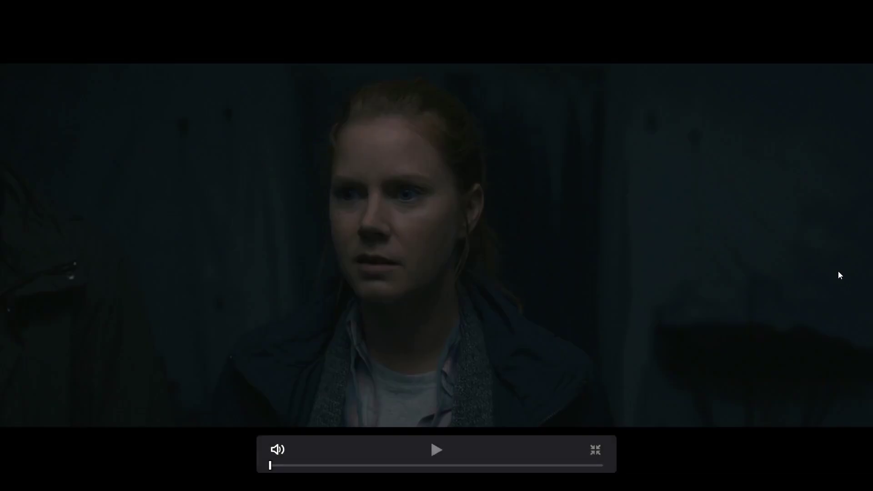
key("ctrl+f")
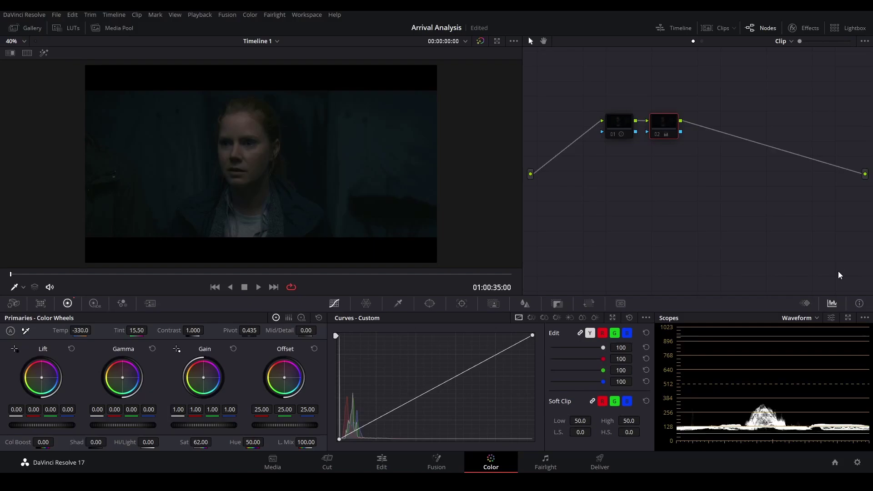
key("ctrl+f")
key("alt+d")
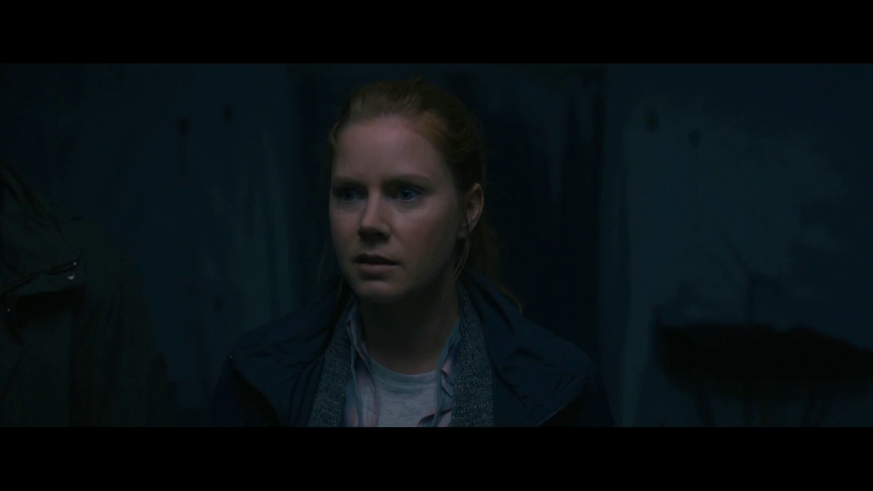
- Toggle node 02 repeatedly on the close-up in full screen to examine its temperature, tint and saturation shift
key("ctrl+d")
key("ctrl+d")
key("ctrl+d")
key("ctrl+d")
key("ctrl+d")
key("ctrl+d")
key("ctrl+f")
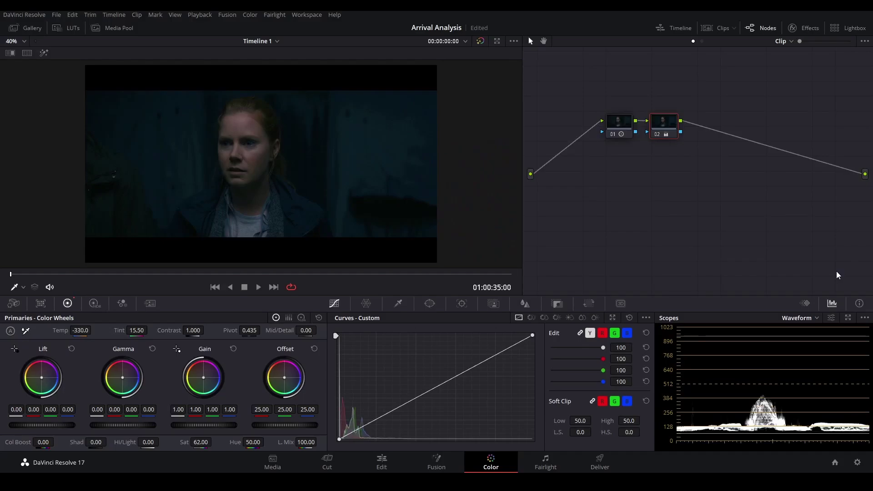
- Go to the clip of the spaceship over the field and compare its node effects in full screen
key("Down")
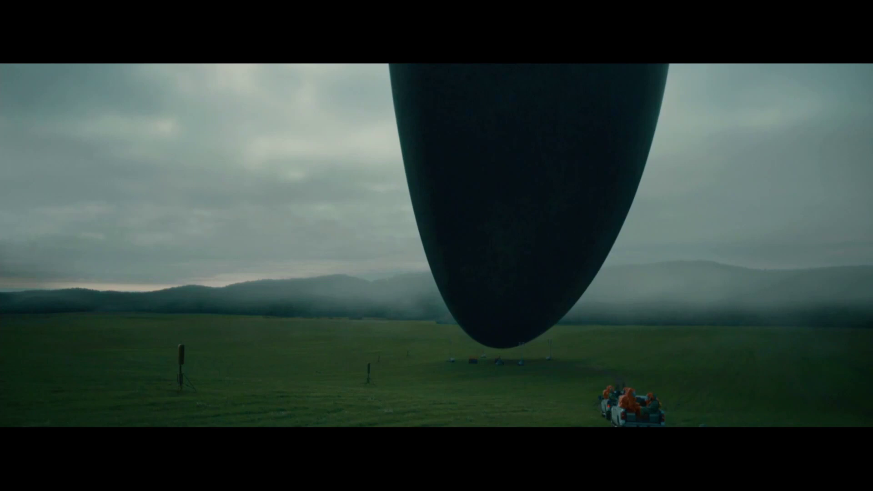
key("ctrl+d")
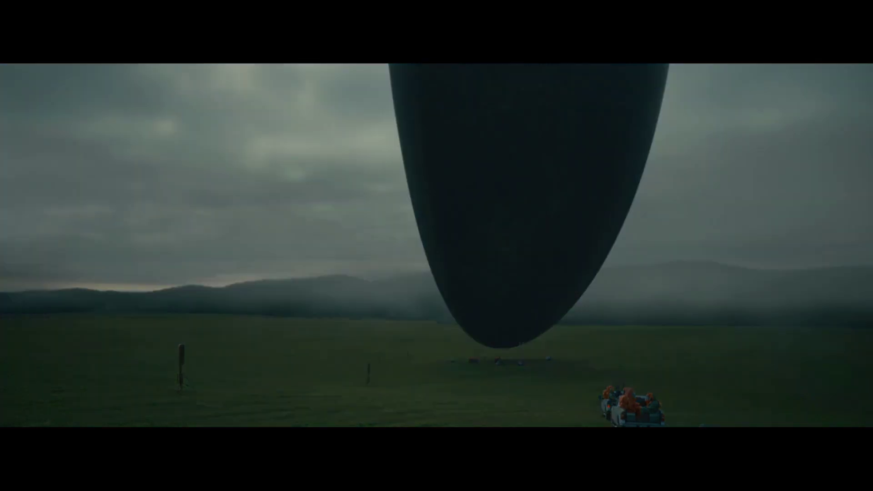
key("ctrl+d")
key("ctrl+d")
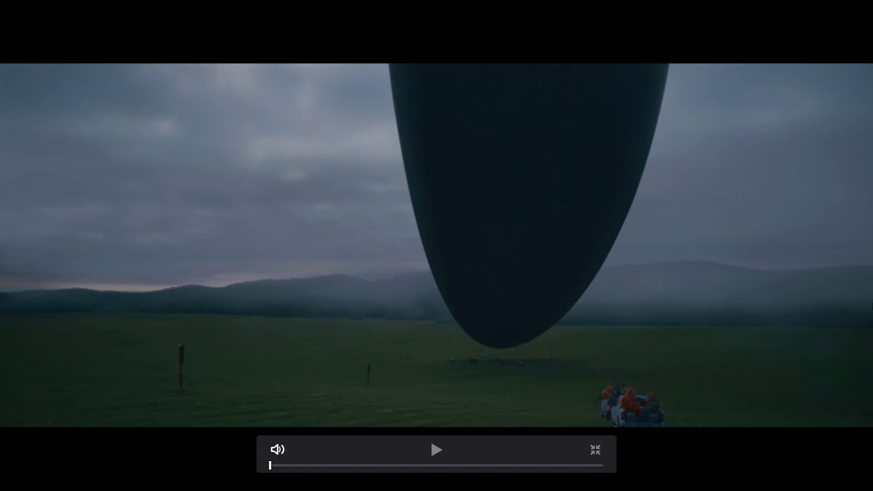
key("Escape")
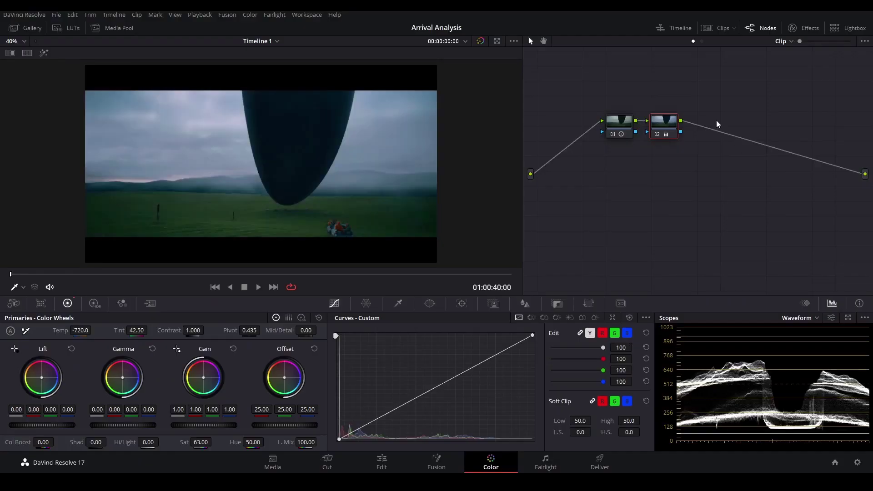
- Toggle node 01 on the spaceship clip to compare its contrast and pivot effect on the image and waveform
left_click(624, 121)
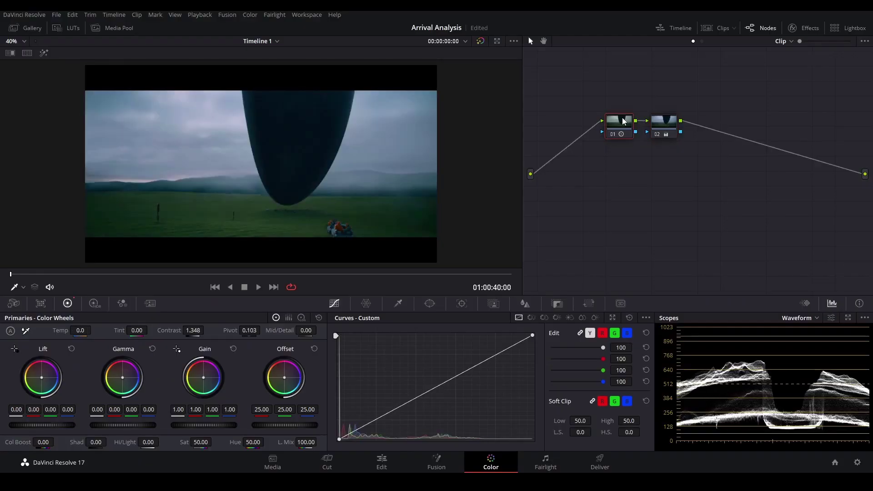
key("ctrl+d")
key("ctrl+d")
key("ctrl+d")
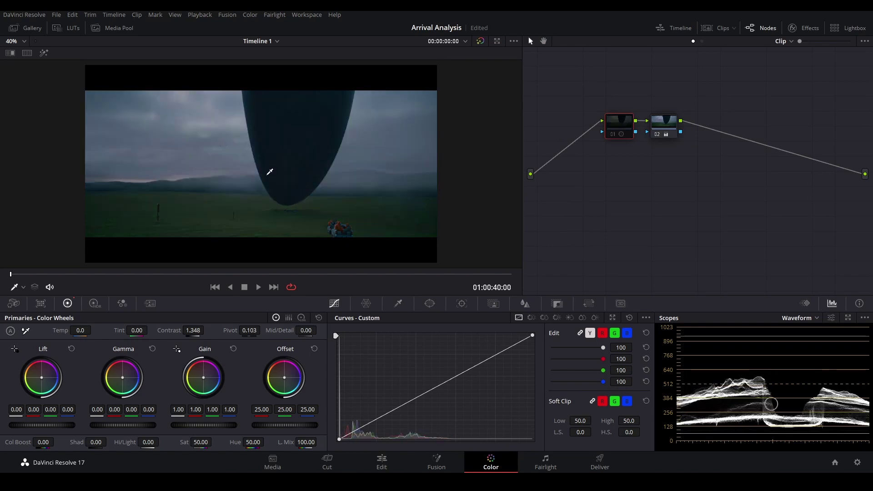
key("ctrl+d")
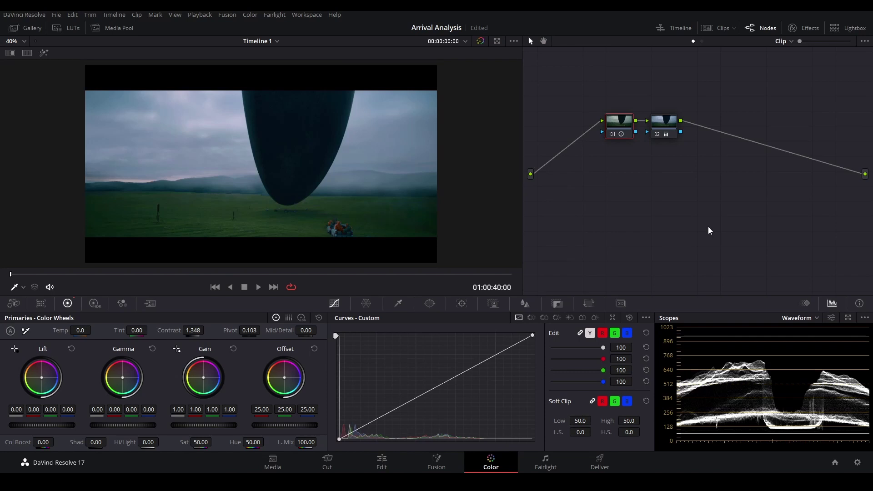
- Go to the orange hazmat suit clip and toggle node 01 repeatedly to compare its contrast and pivot effect on the image and waveform
key("Down")
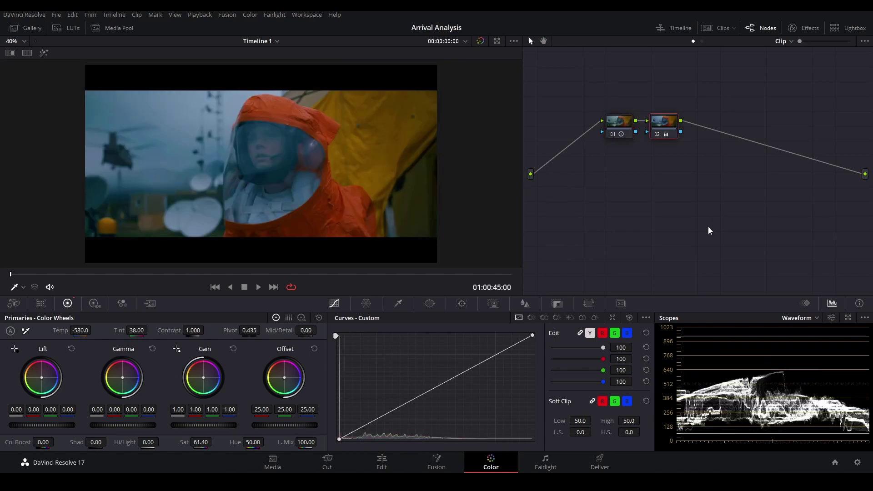
left_click(619, 124)
key("ctrl+d")
key("ctrl+d")
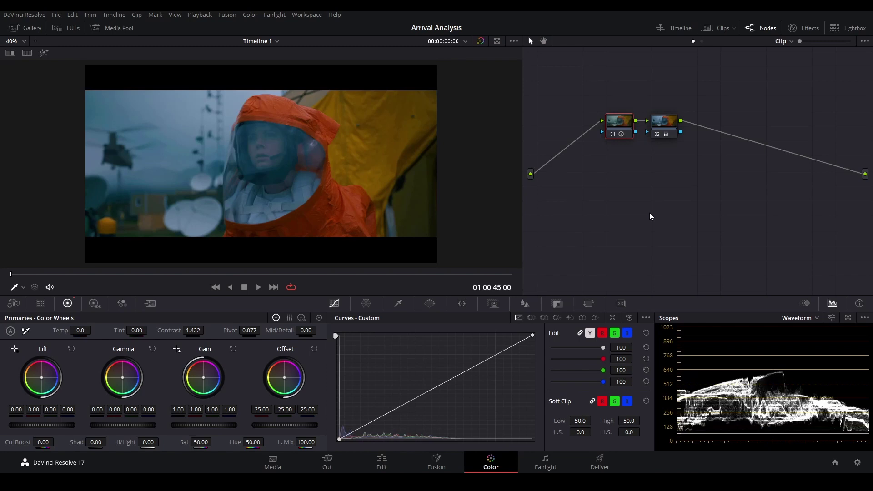
key("ctrl+d")
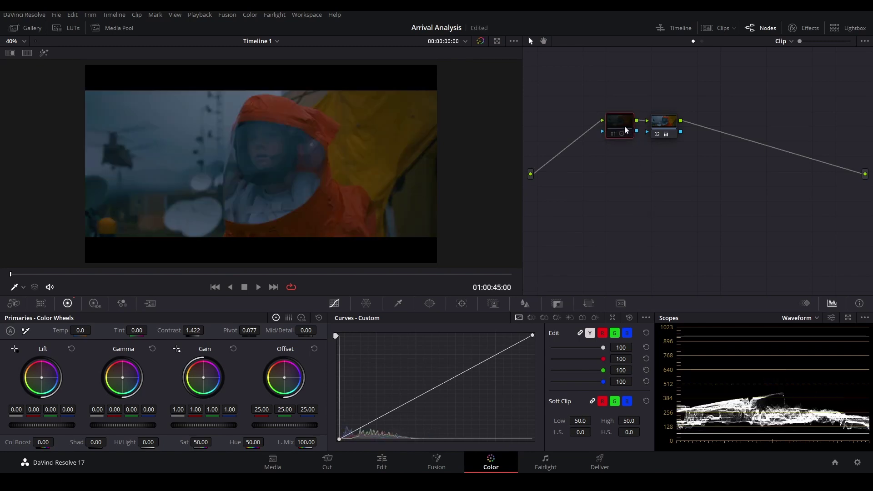
key("ctrl+d")
key("ctrl+d")
key("ctrl+d")
key("ctrl+d")
- Rebuild the hazmat suit grade from the ungraded image by re-enabling node 01 first and node 02 second
left_click(673, 124)
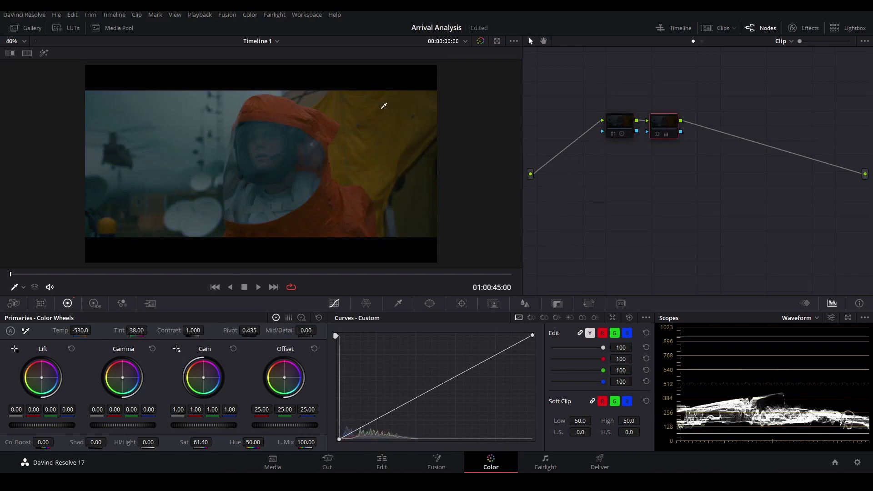
left_click(618, 123)
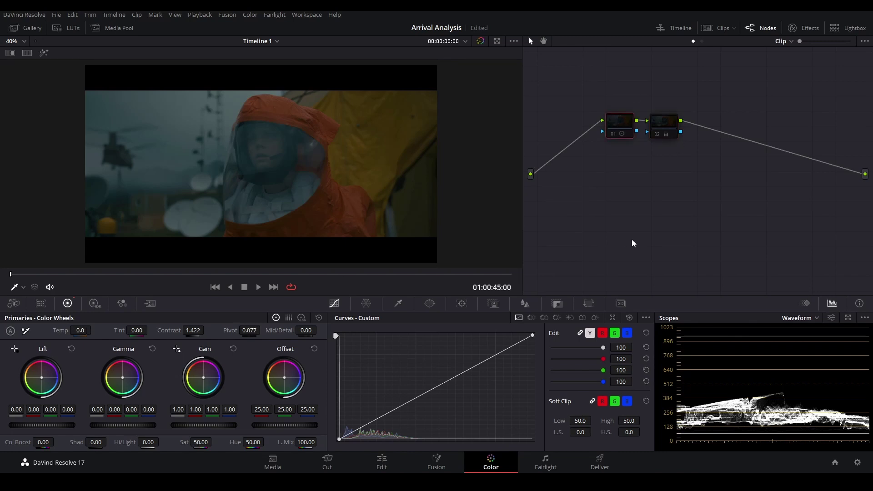
key("ctrl+d")
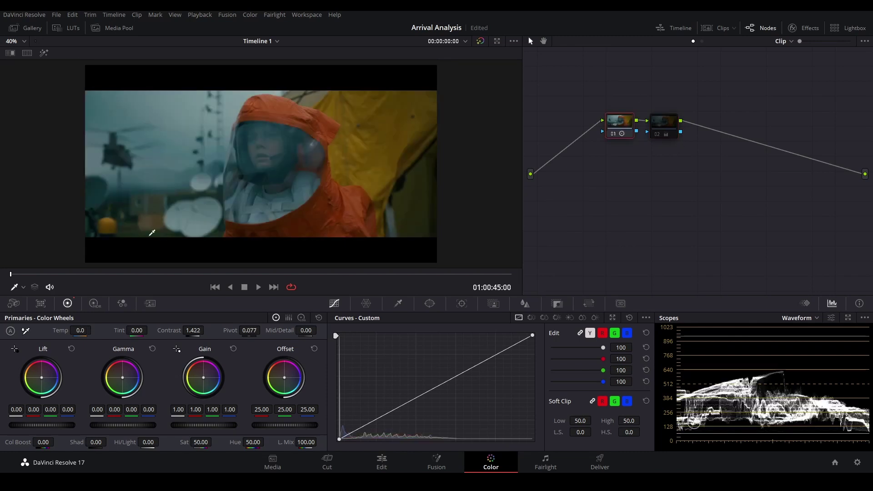
left_click(667, 122)
key("ctrl+d")
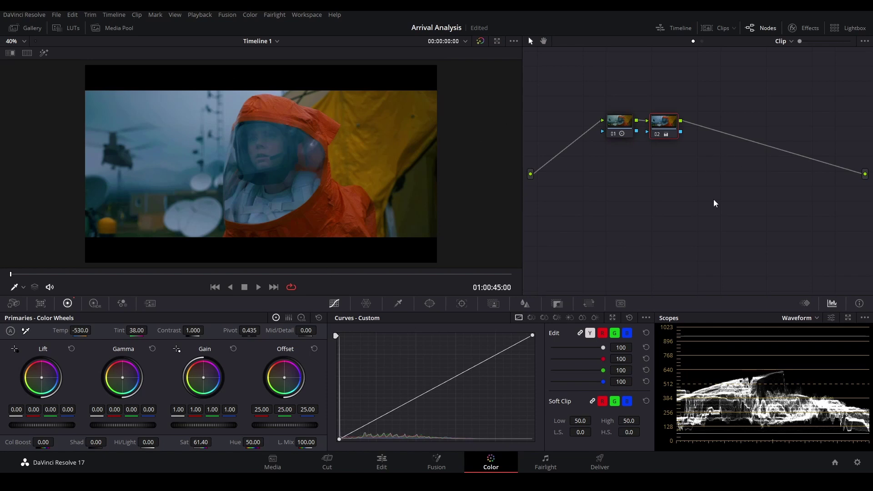
- Go to the clip of the silhouetted figure and toggle node 01 to compare its contrast effect
key("Down")
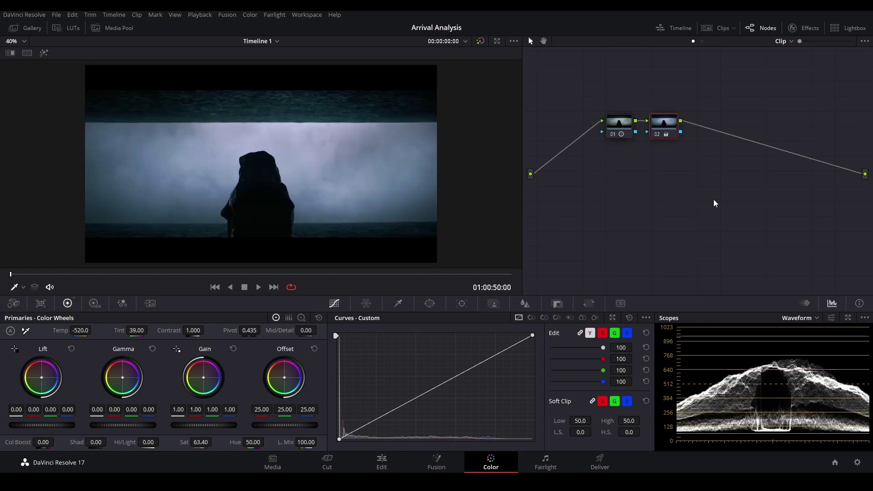
left_click(621, 122)
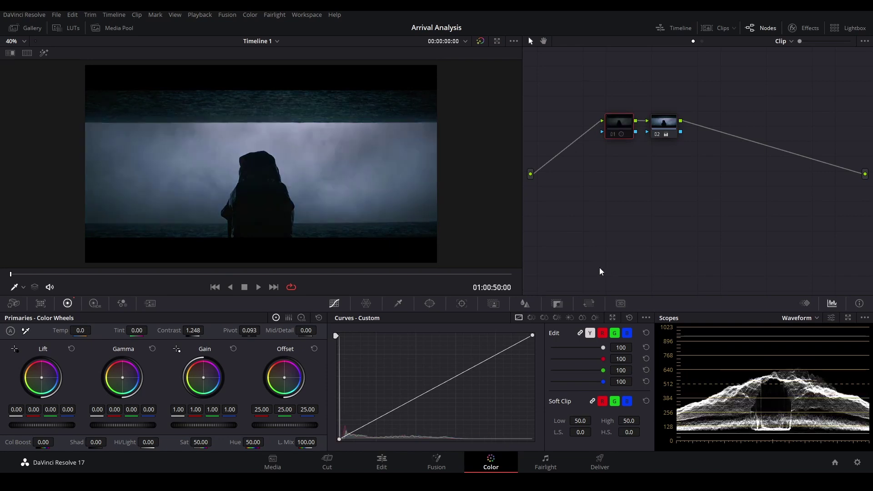
key("ctrl+d")
key("ctrl+d")
key("ctrl+d")
- Bypass and restore all grades on the silhouette clip, in the enlarged viewer and beside the node graph, to compare the color shift
left_click(665, 129)
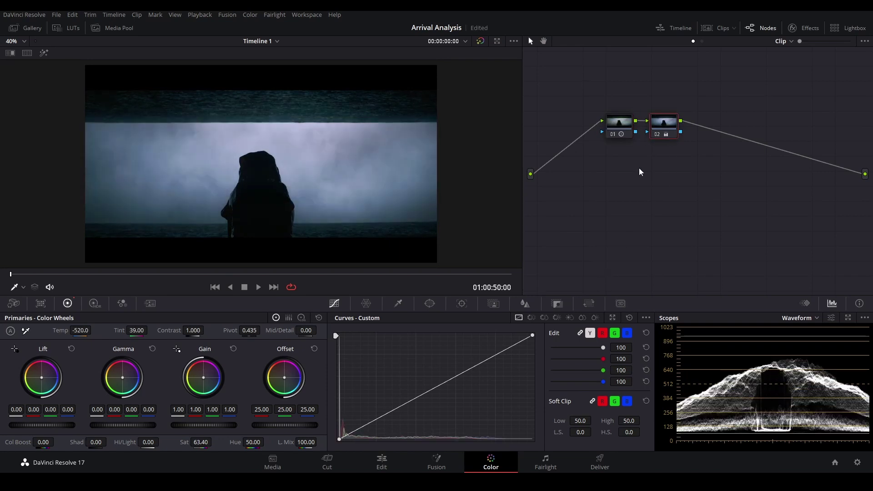
key("shift+d")
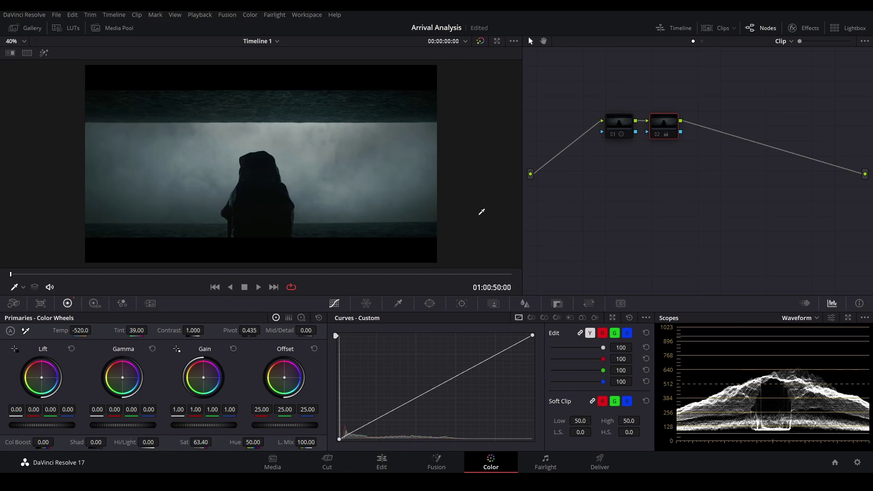
key("alt+f")
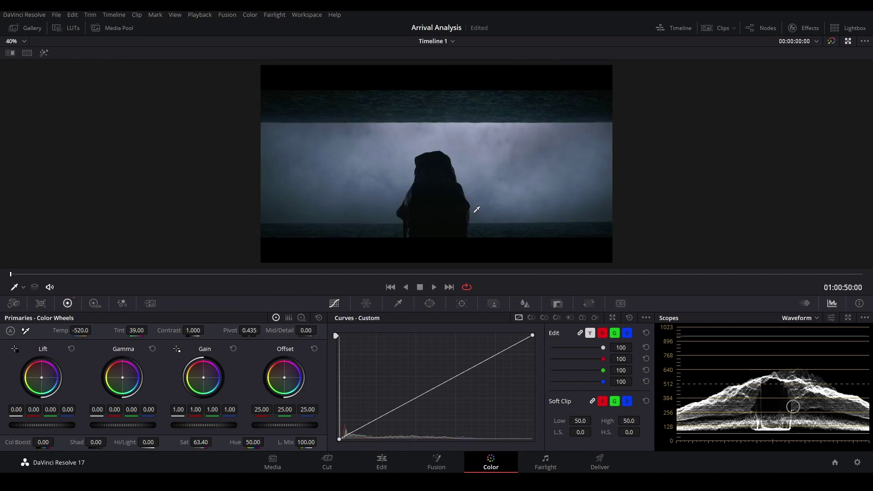
key("alt+d")
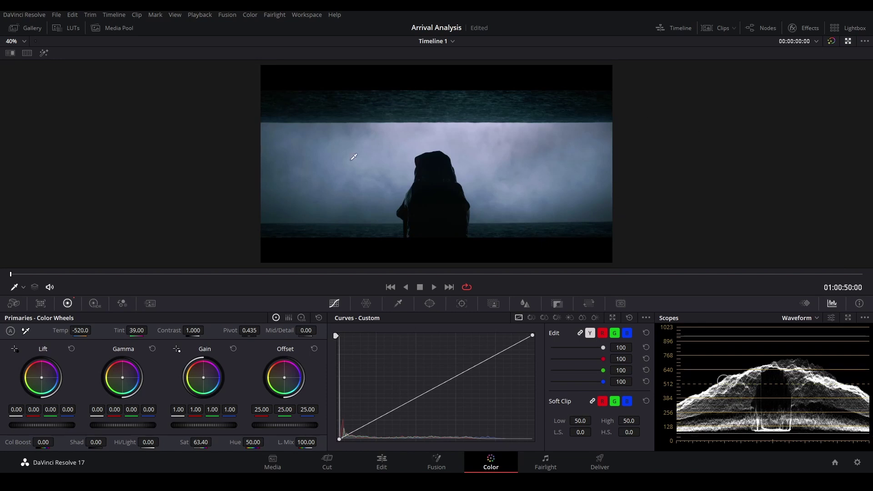
left_click(750, 27)
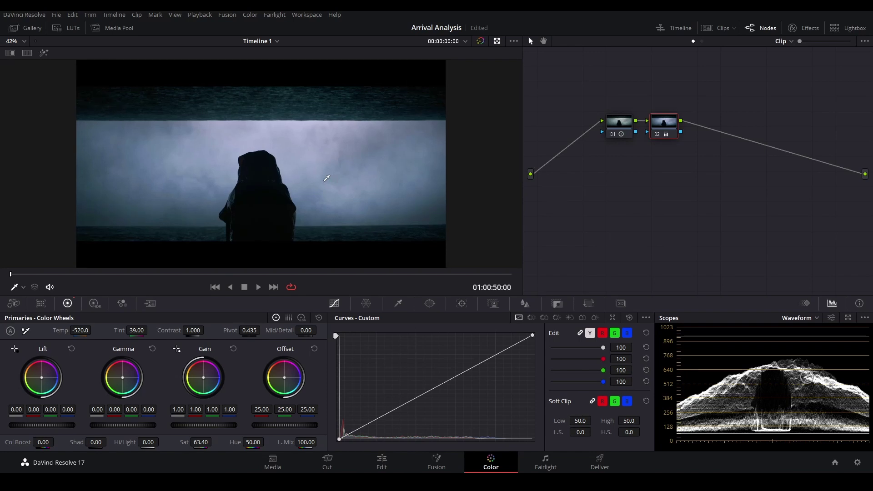
key("alt+d")
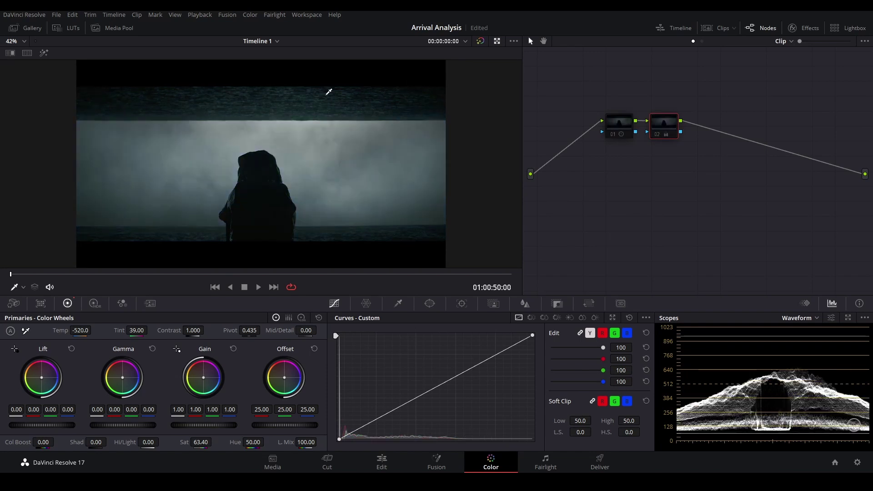
key("alt+d")
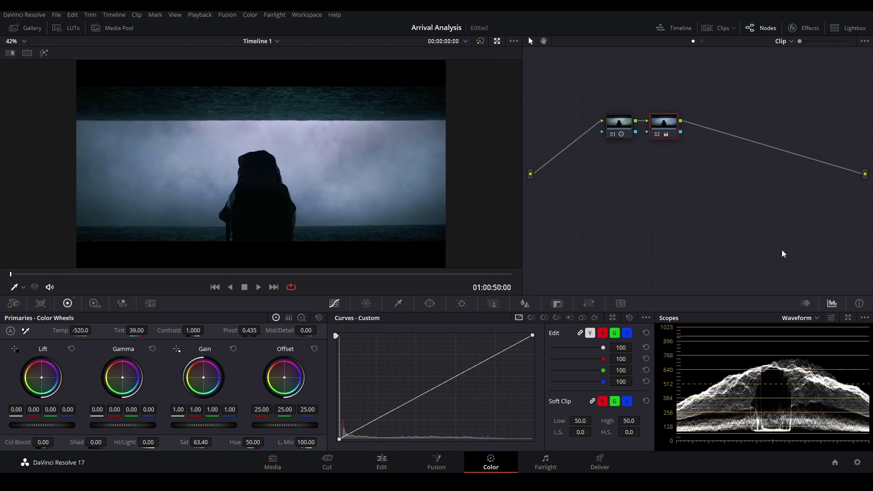
- Go to the clip of the girl in the grass and toggle all grades repeatedly to compare the graded and ungraded image
key("Down")
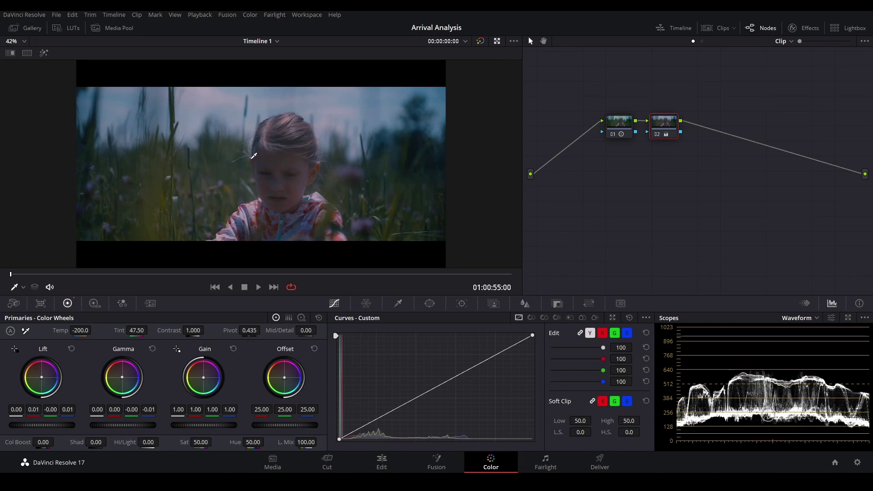
key("alt+d")
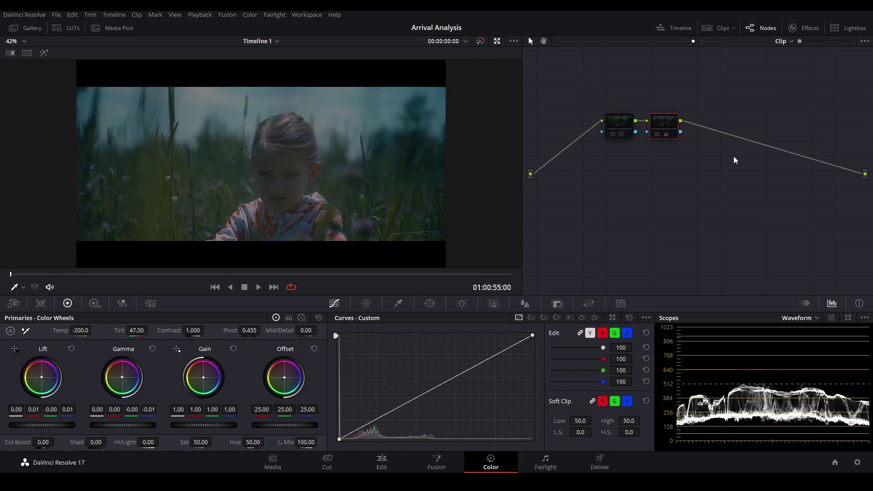
key("alt+d")
key("alt+d")
key("alt+d")
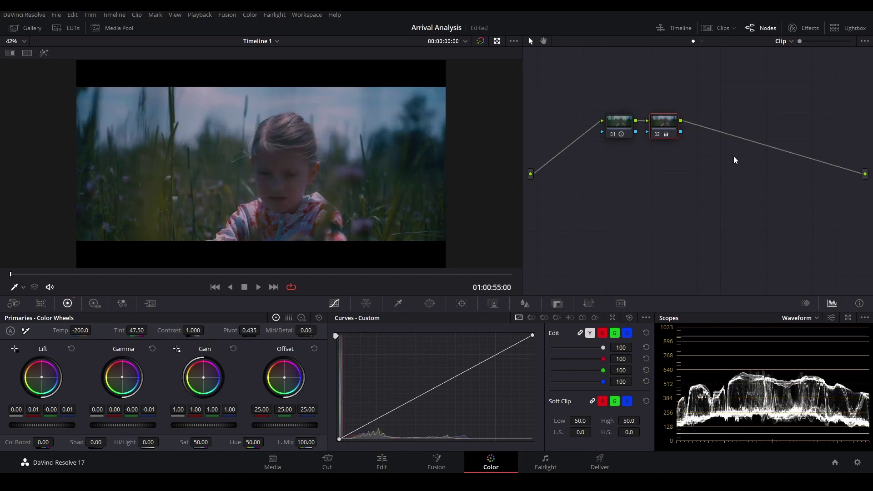
key("alt+d")
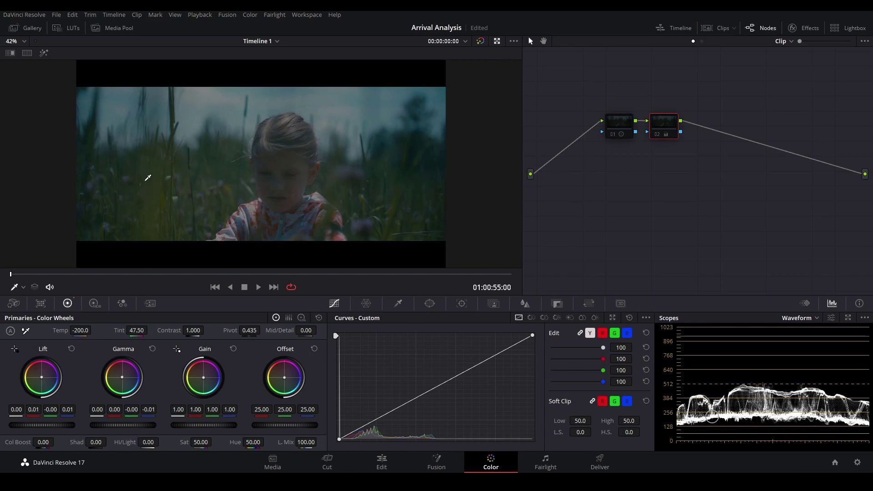
key("alt+d")
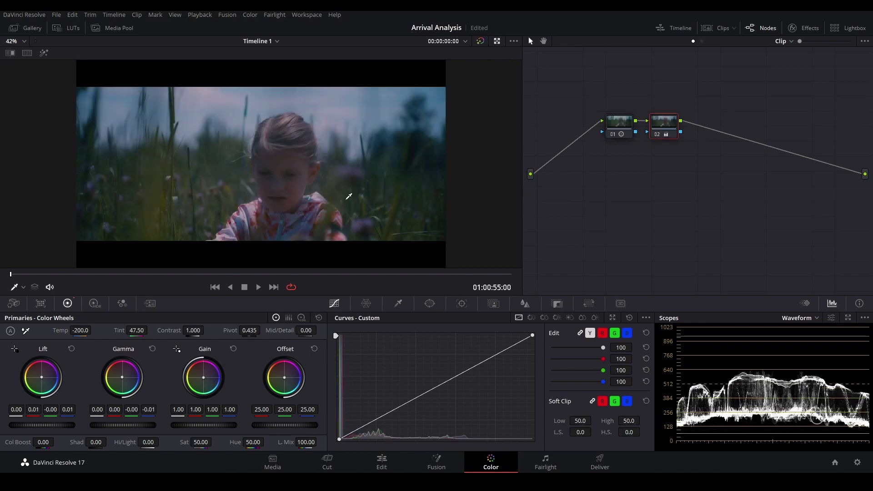
key("alt+d")
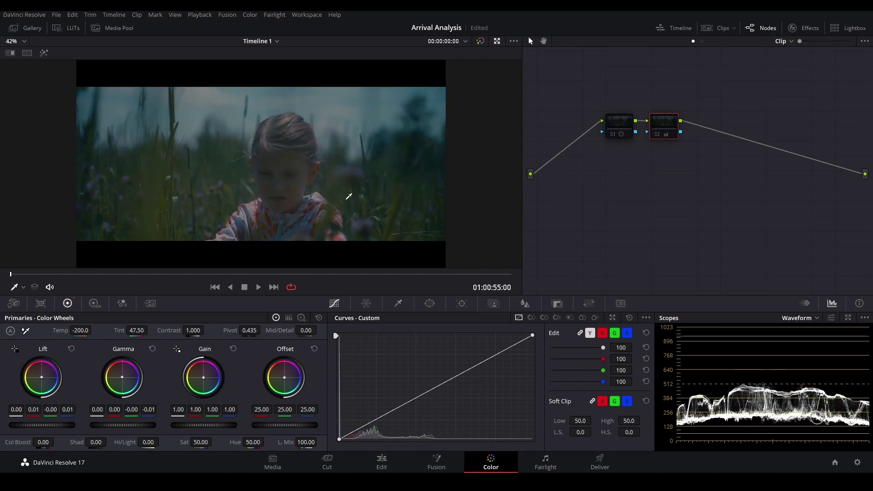
key("alt+d")
- Go to the clip of the spaceship over the water and toggle all its nodes to compare the whole grade
key("Down")
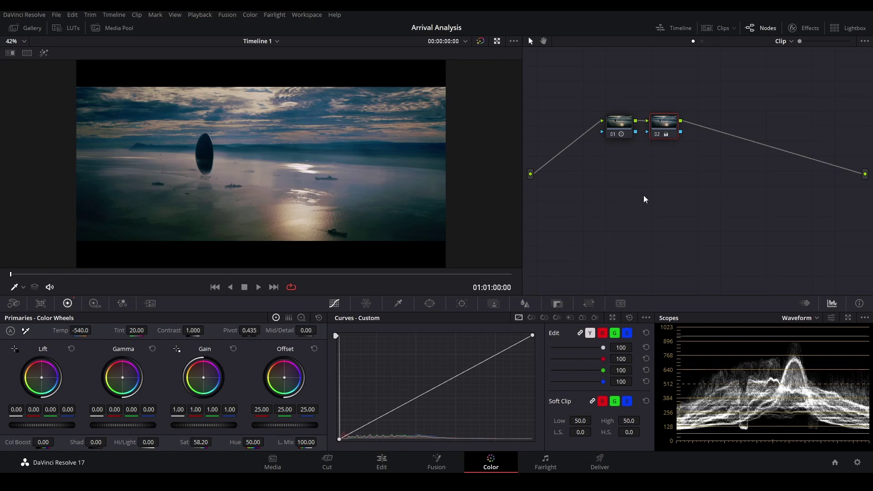
key("alt+d")
key("alt+d")
key("alt+d")
key("alt+d")
key("alt+d")
key("alt+d")
- Select node 01 on the spaceship-over-water clip and toggle it to examine its contrast and pivot effect
left_click(623, 120)
key("alt+d")
key("alt+d")
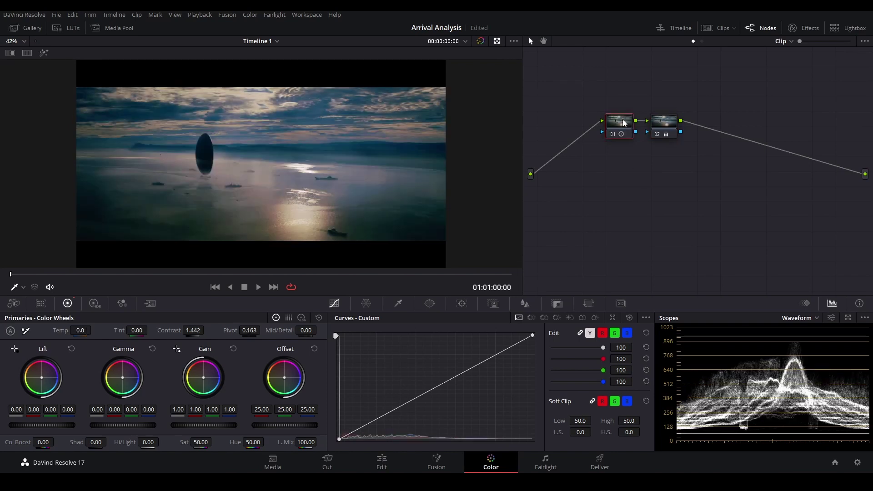
key("ctrl+d")
key("ctrl+d")
key("ctrl+d")
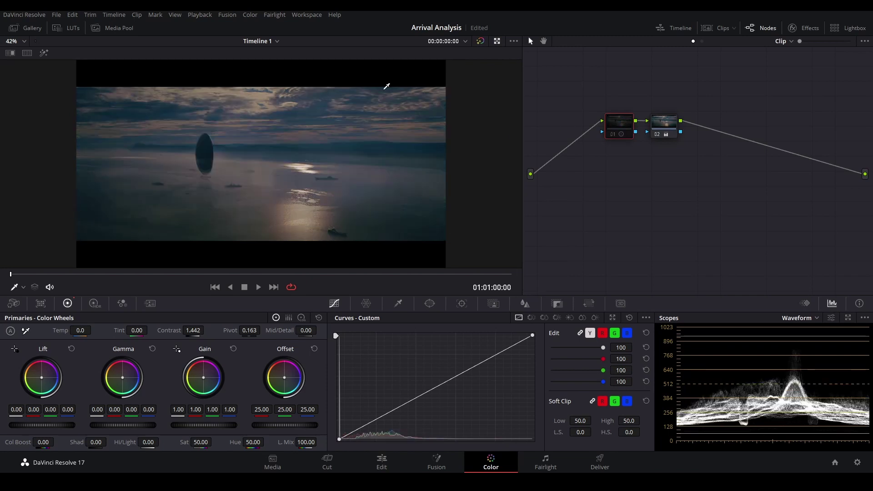
key("ctrl+d")
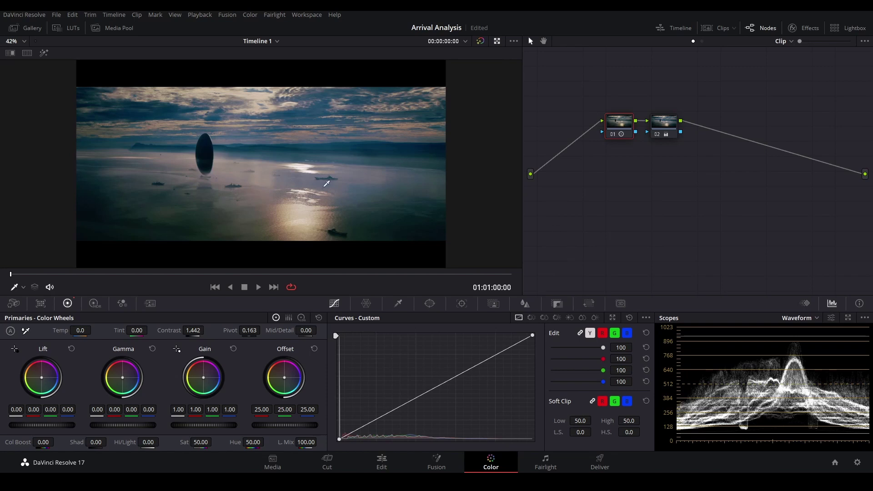
- Toggle node 02 on the spaceship-over-water clip to examine its temperature, tint and saturation shift
left_click(675, 131)
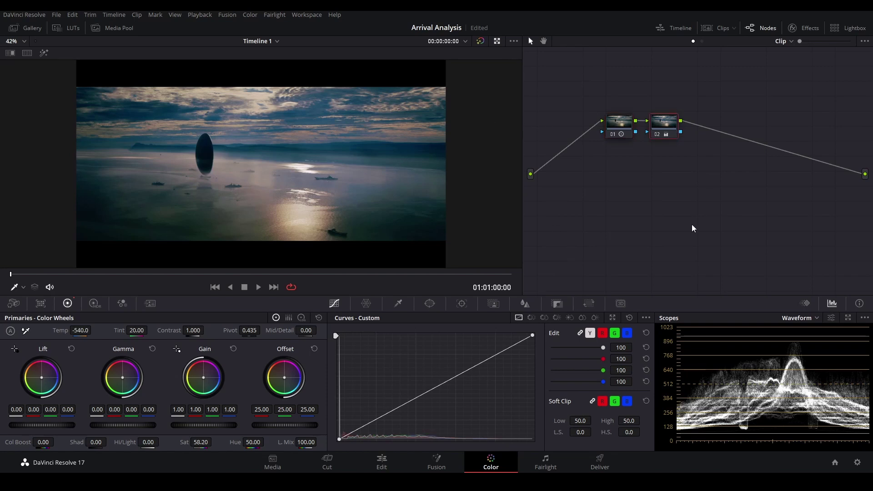
key("ctrl+d")
key("ctrl+d")
key("ctrl+d")
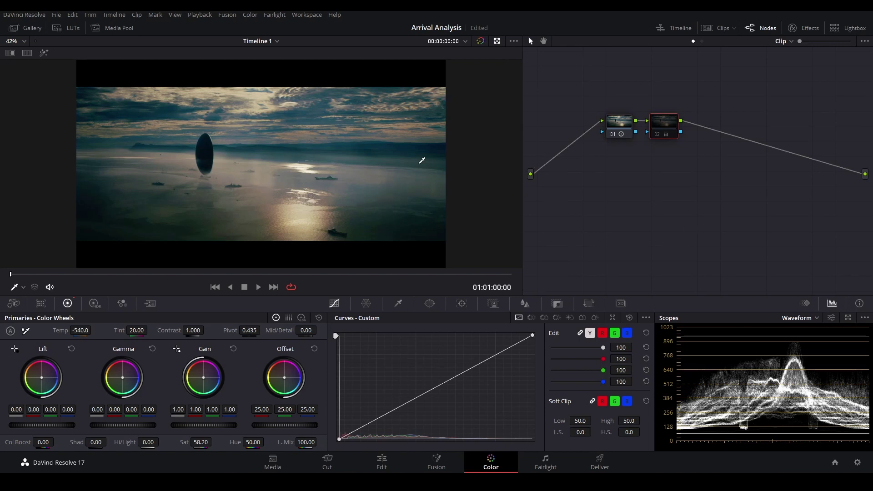
key("ctrl+d")
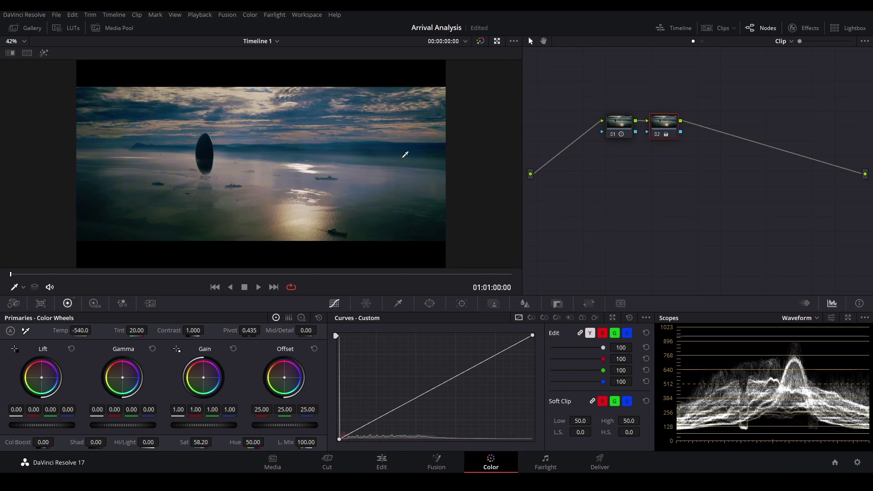
key("ctrl+d")
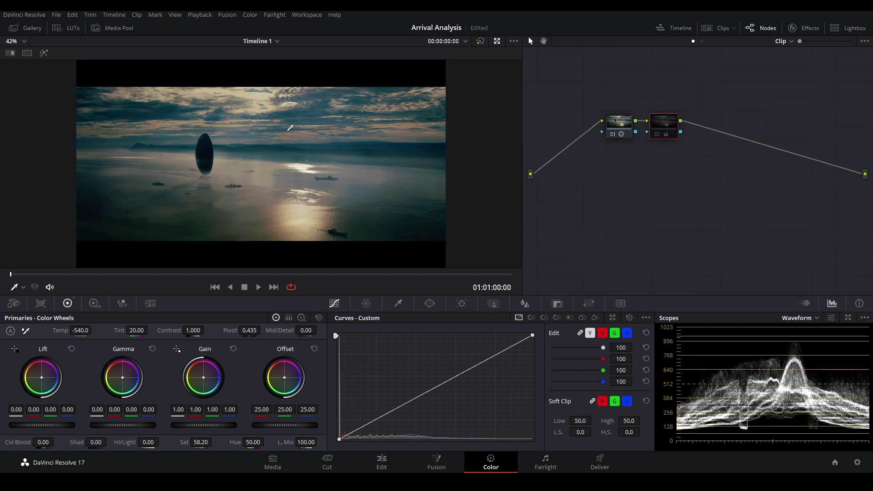
key("ctrl+d")
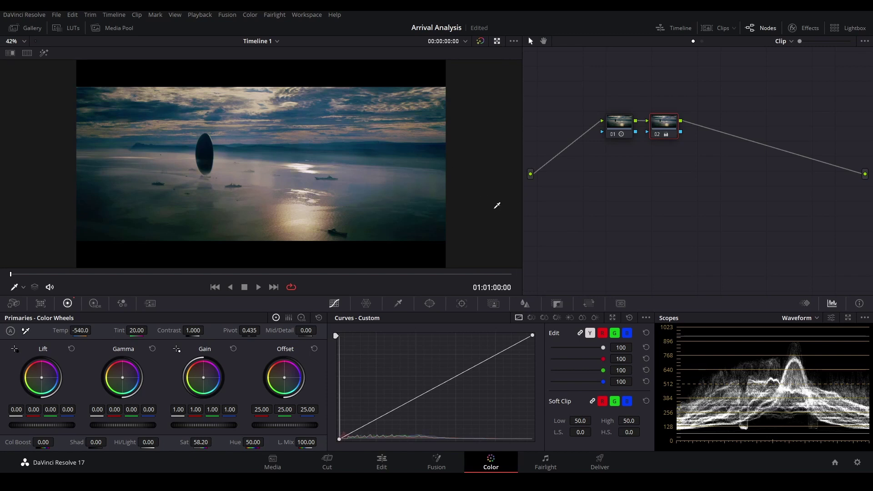
- Go to the clip of the army officer, compare it with all grades bypassed and restored, and view it in full screen
key("Down")
key("shift+d")
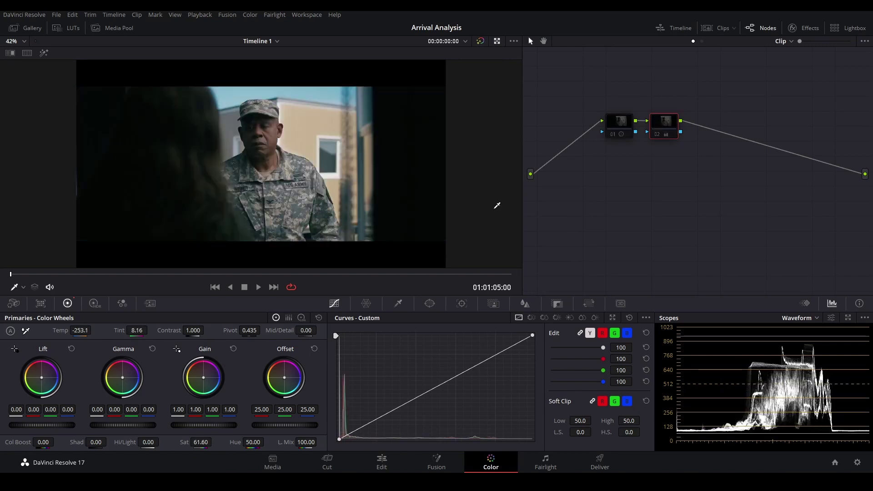
key("shift+d")
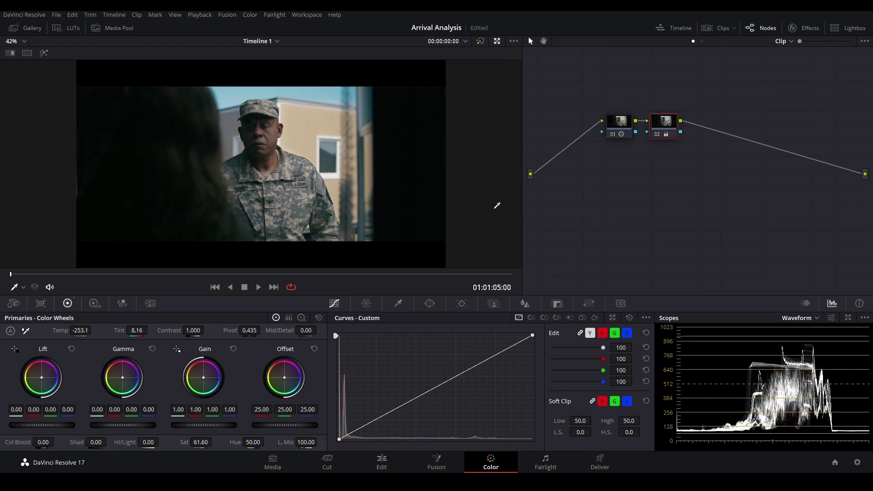
key("shift+d")
key("ctrl+f")
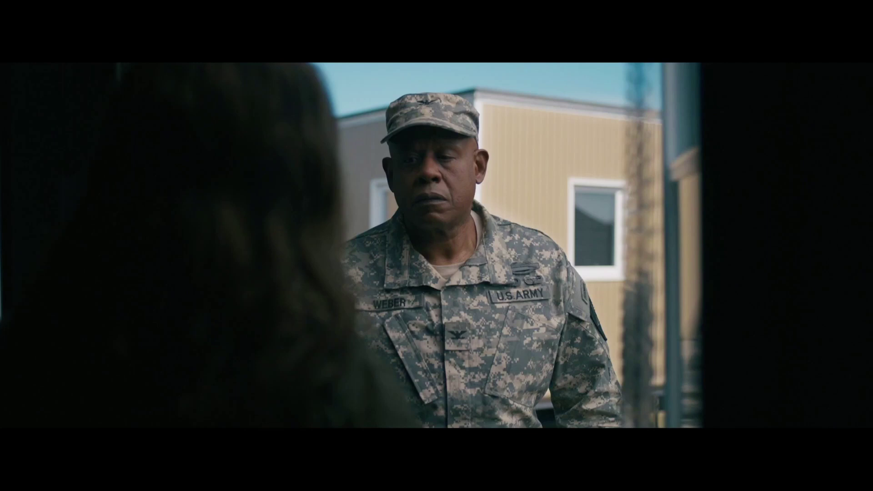
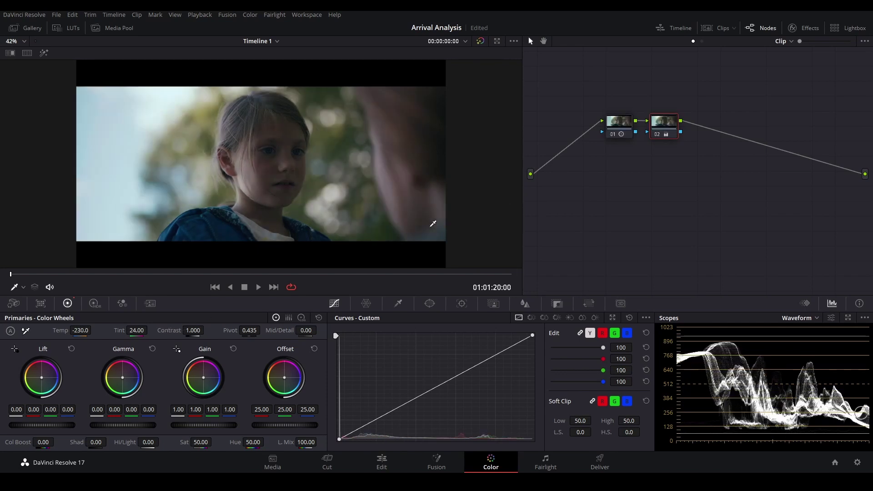
- Go back through the Arrival stills, from the clip of the girl to the dark hospital corridor, to compare their looks
key("Up")
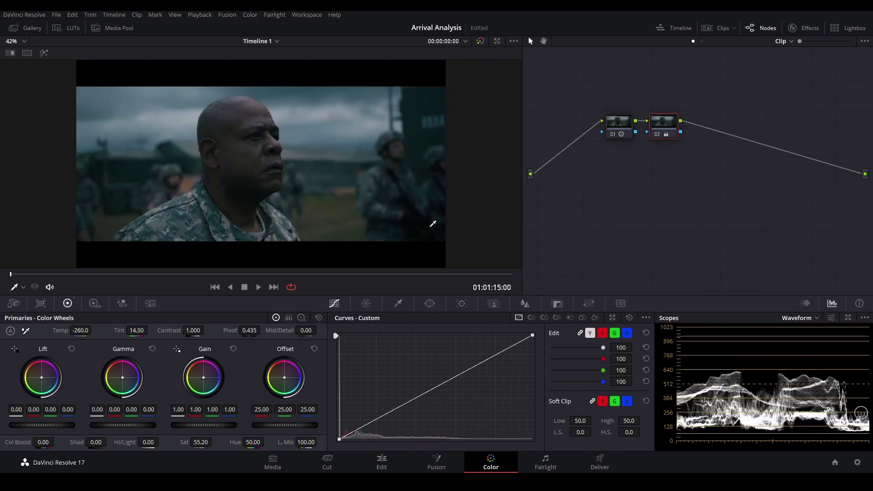
key("Down")
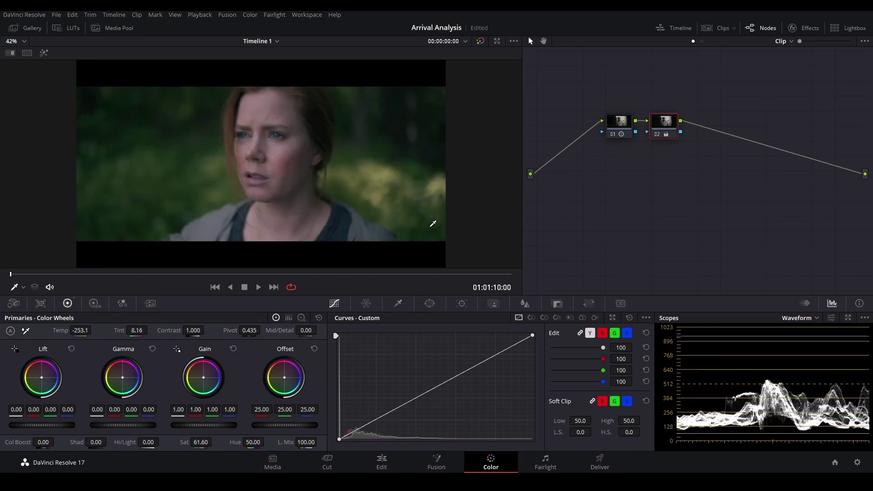
key("Up")
key("Up")
key("Up")
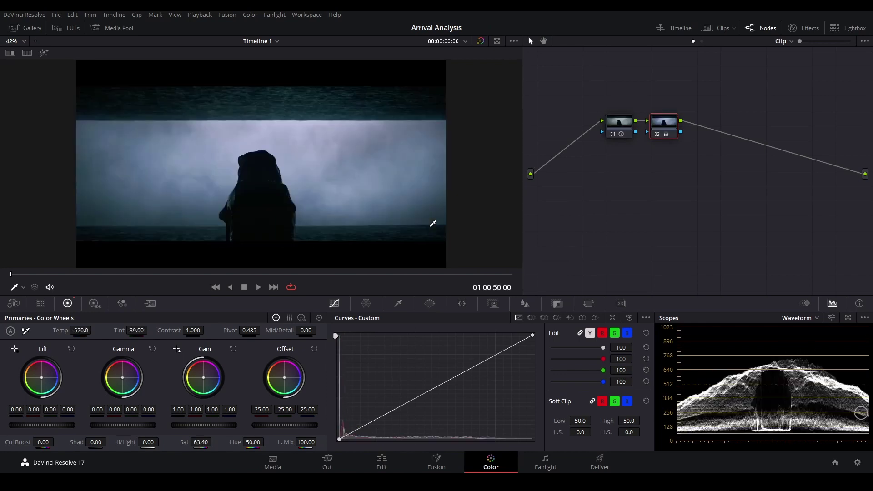
key("Up")
key("Up")
key("Up")
key("Up")
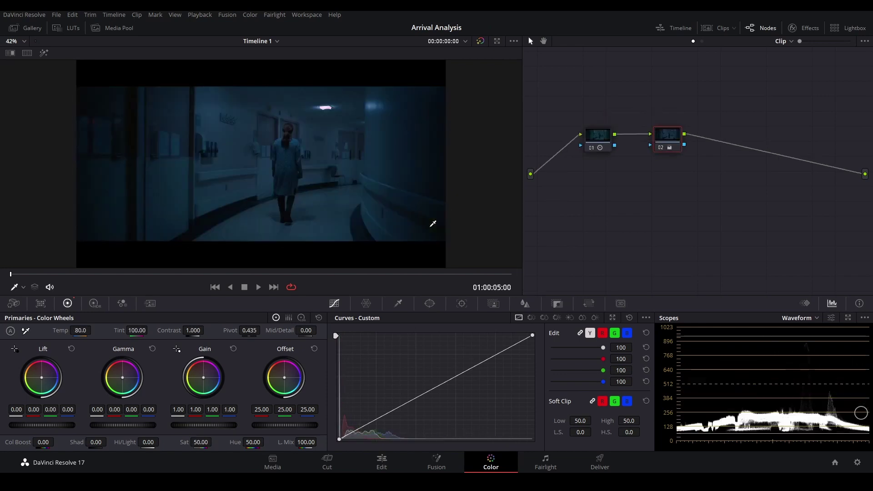
key("Down")
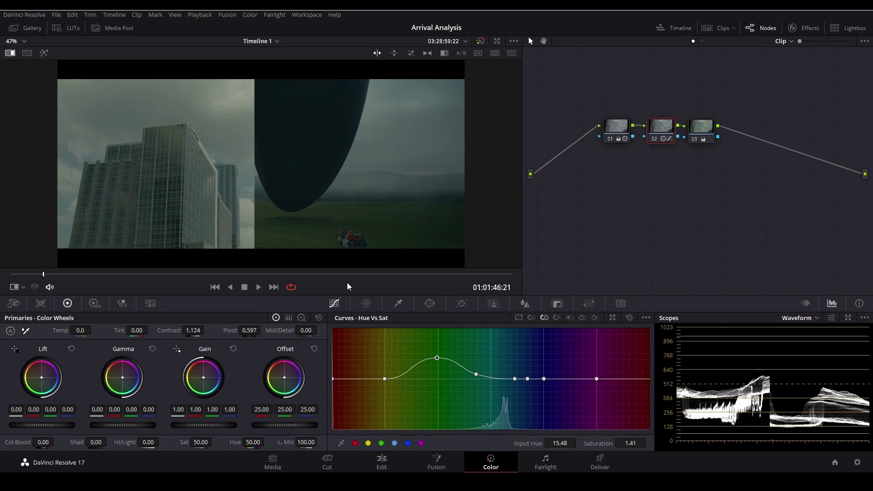
- Wipe the building clip against the spaceship reference still to compare their looks, and turn the wipe off
left_click_drag(257, 207, 255, 205)
left_click_drag(254, 202, 115, 212)
left_click_drag(192, 208, 378, 205)
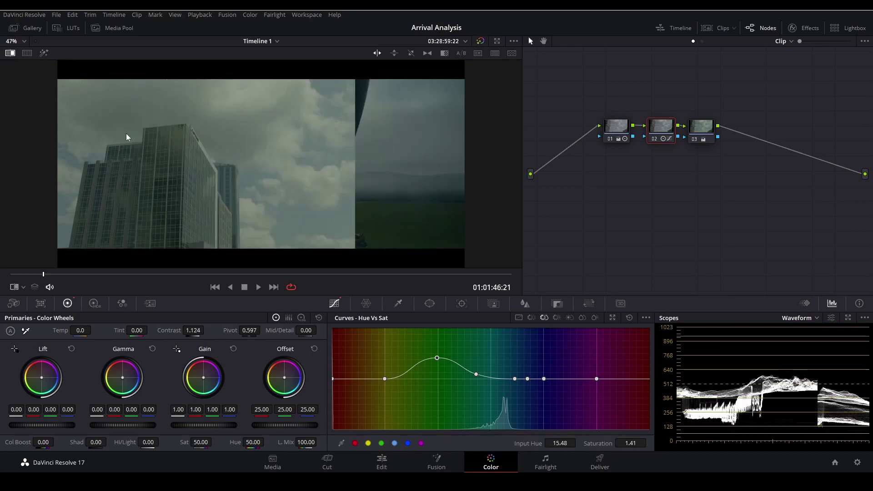
left_click(15, 54)
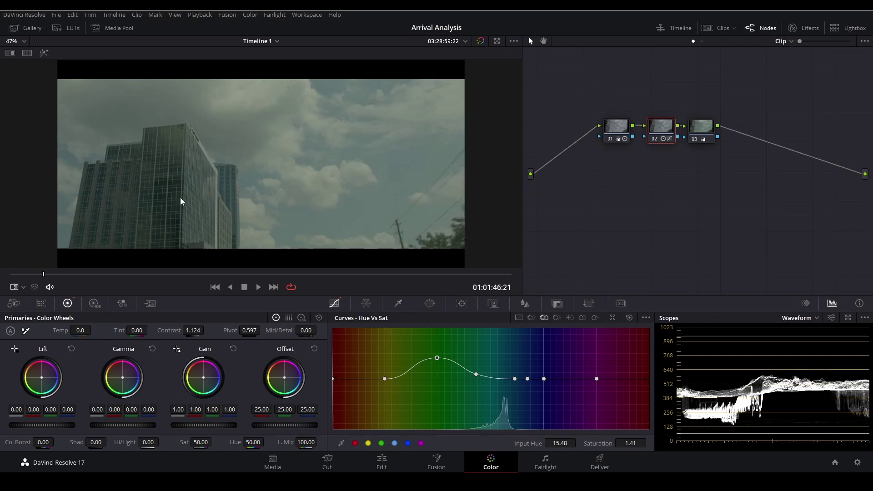
- Bypass all nodes on the building clip and play the ungraded log footage from the start
left_click_drag(83, 275, 1, 278)
key("ctrl+d")
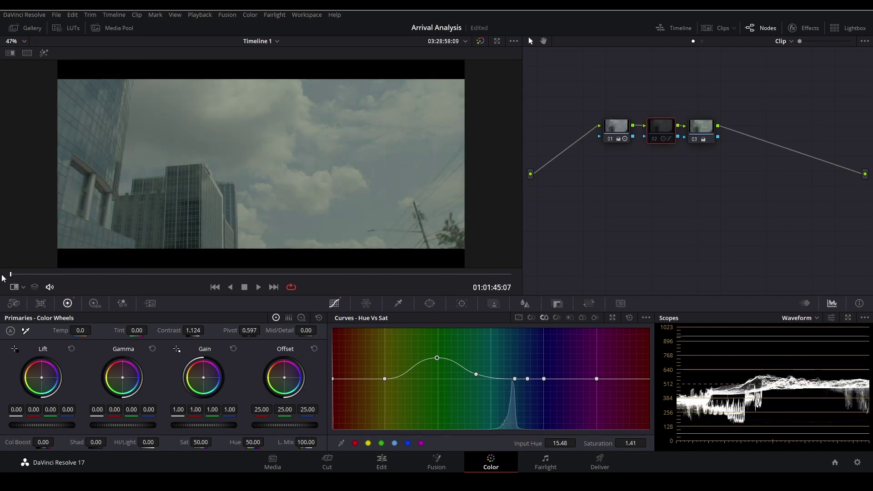
key("space")
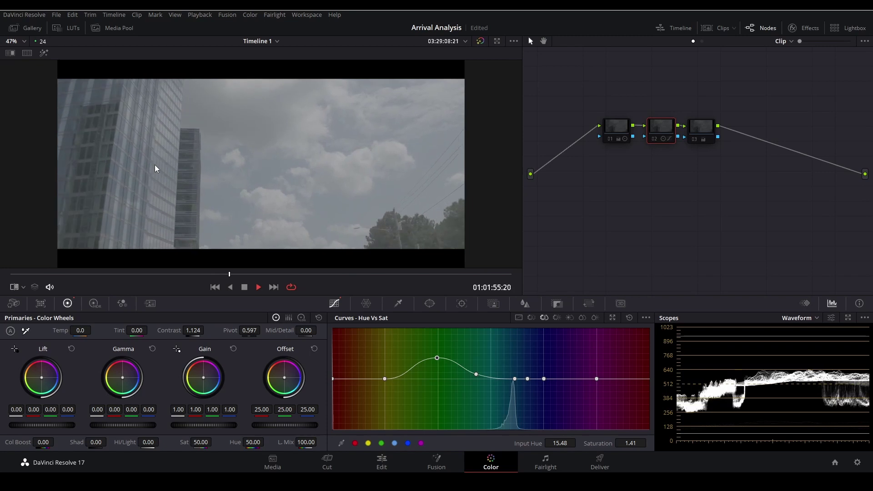
key("space")
left_click_drag(86, 274, 4, 273)
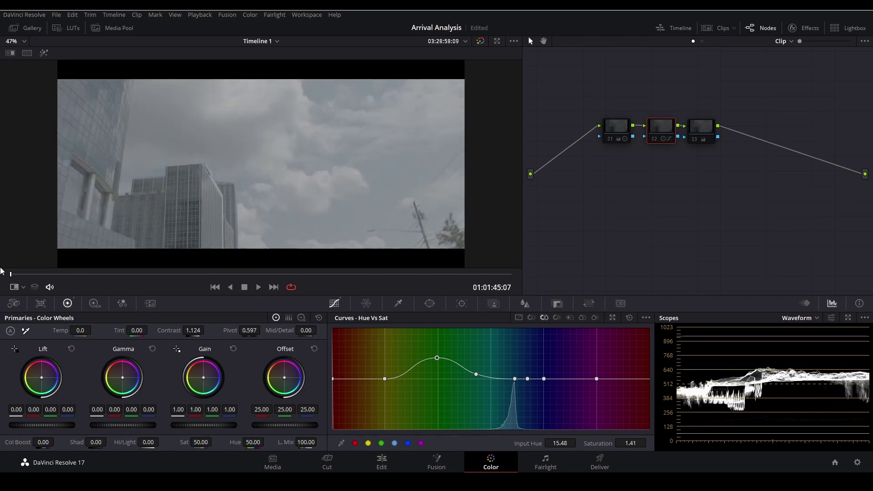
- Add a serial node after node 03 and place it below the node chain
left_click(708, 133)
key("alt+s")
left_click_drag(750, 131, 664, 200)
- Apply a Color Space Transform to node 04 with input color space Sony S-Gamut3.Cine and input gamma Sony S-Log3
left_click(803, 28)
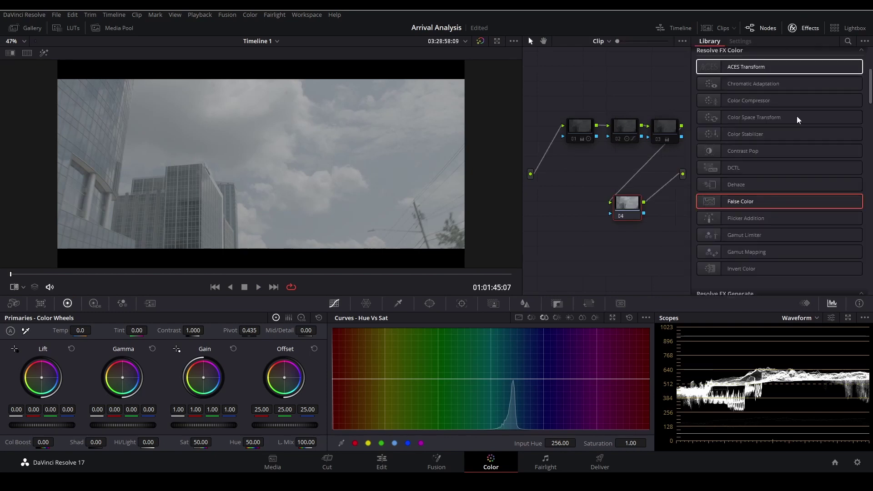
scroll(751, 215, "up", 4)
scroll(760, 228, "down", 3)
left_click_drag(776, 160, 628, 206)
left_click(777, 82)
scroll(792, 171, "down", 3)
left_click(781, 153)
left_click(794, 92)
left_click(782, 174)
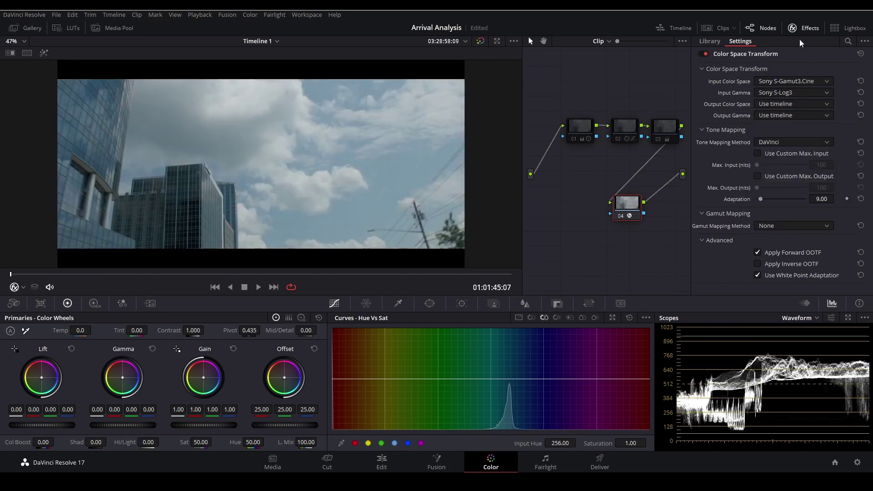
left_click(803, 29)
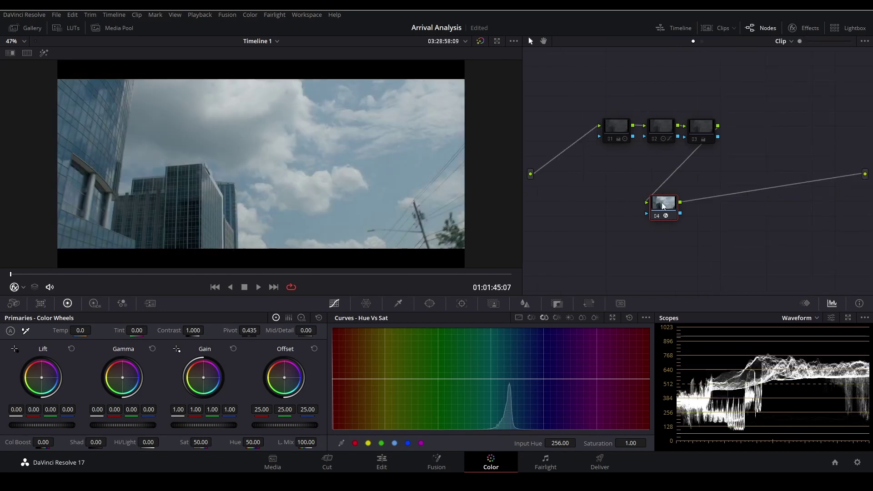
- Move node 04 away from the chain and play the building clip to examine the color space conversion
left_click_drag(665, 207, 583, 231)
key("space")
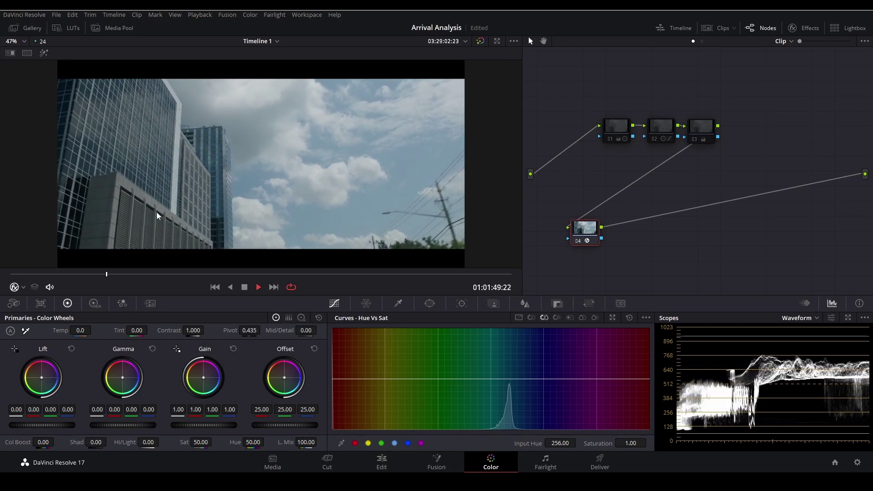
key("space")
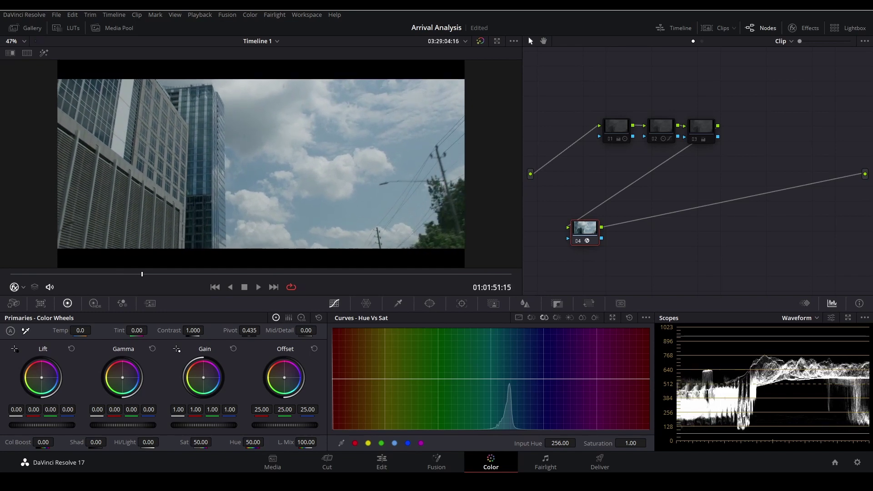
- Check the timeline and output color space in the project's color management settings, and close them without changes
key("shift+9")
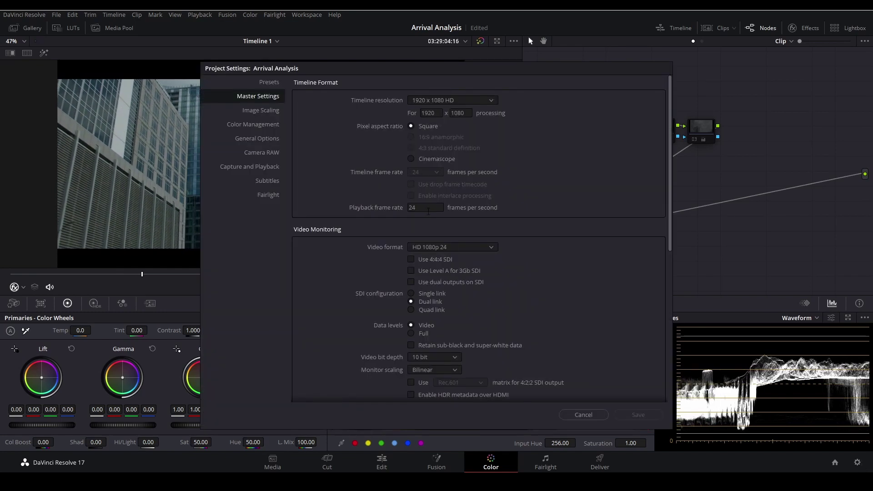
left_click(264, 127)
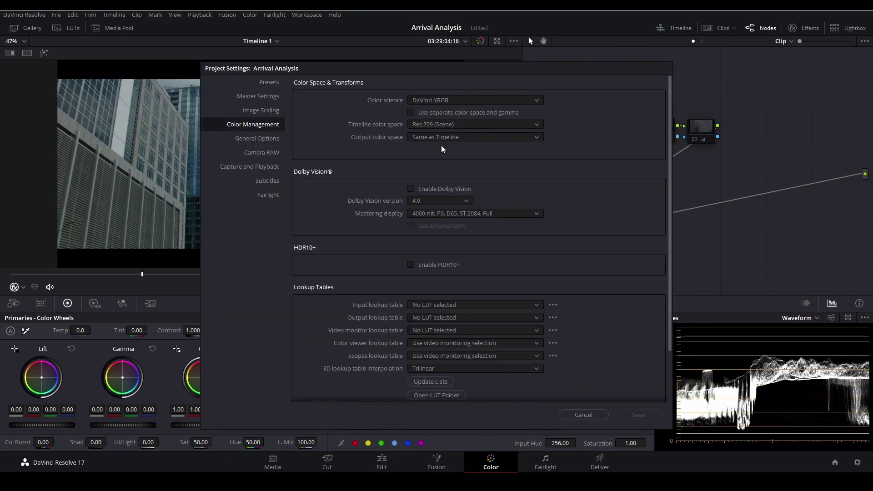
left_click(583, 414)
- Play the converted building clip a little further and delete the Color Space Transform node
key("space")
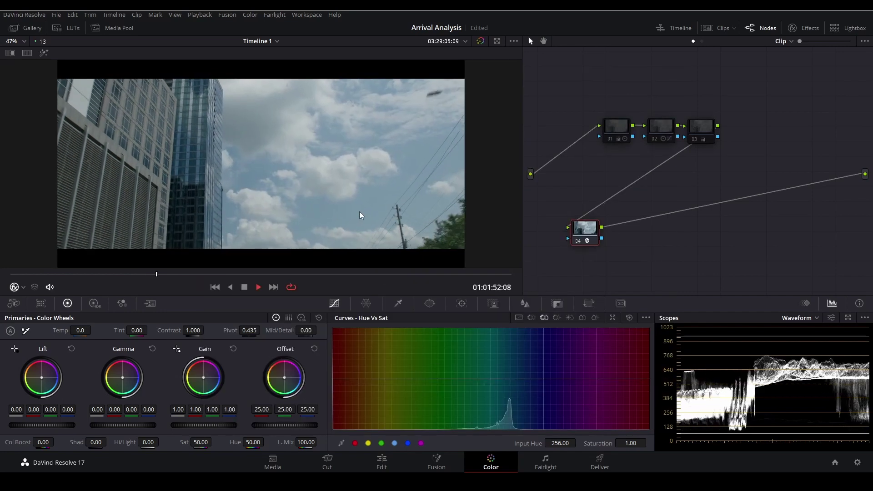
key("space")
left_click_drag(588, 229, 604, 228)
key("Delete")
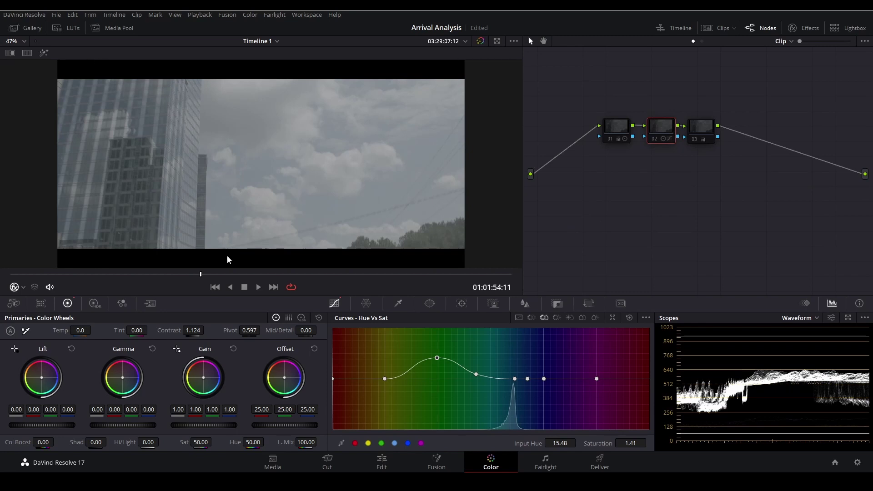
- Scrub through the timeline on the Edit page and return to the building clip's first frame with its grade enabled
left_click_drag(147, 275, 48, 278)
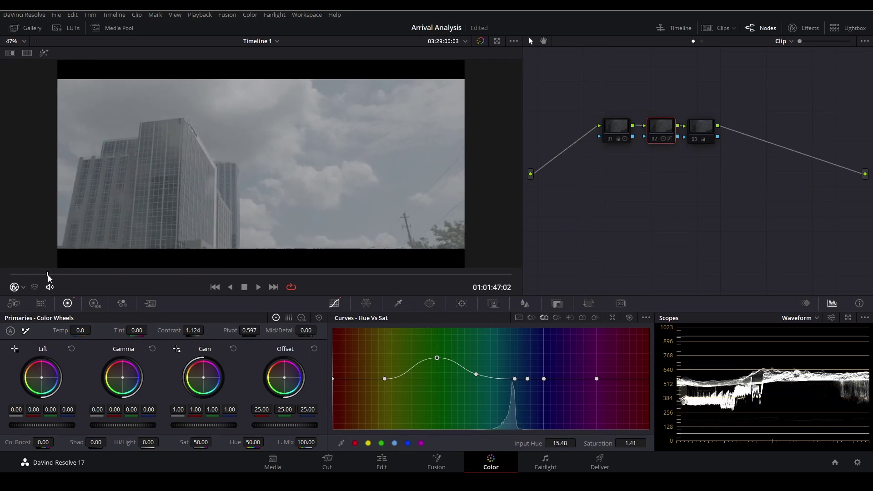
left_click(370, 459)
left_click_drag(246, 325, 325, 323)
left_click(490, 460)
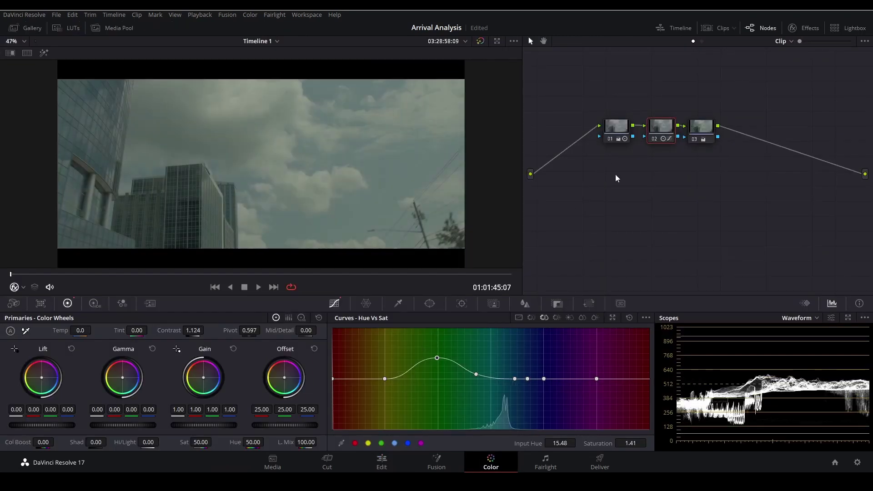
- Select node 01 on the building clip and compare the image with the spaceship reference still using the wipe
left_click(609, 128)
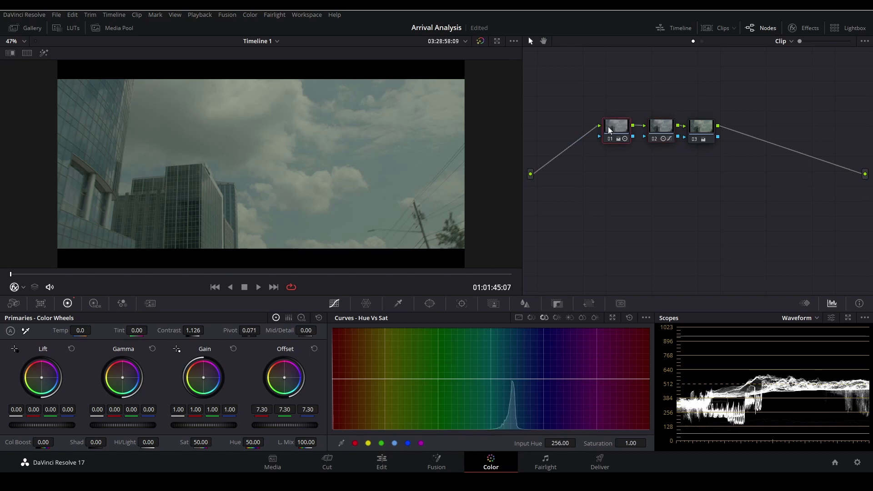
left_click(10, 53)
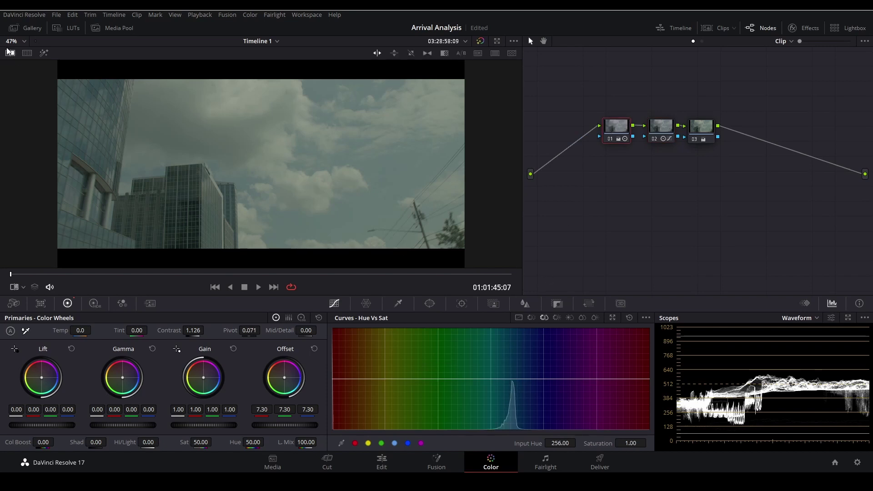
left_click_drag(306, 187, 213, 182)
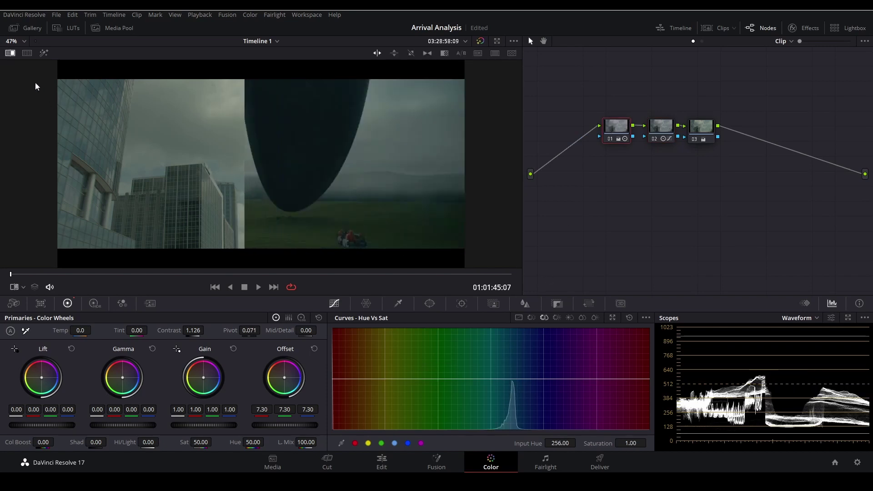
left_click(10, 53)
right_click(618, 127)
left_click(608, 133)
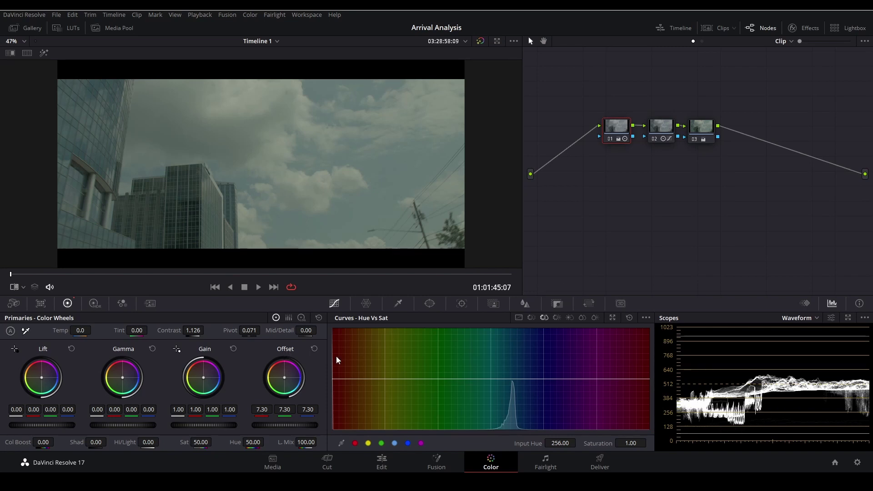
- Darken node 01 by setting its offset to 1.05, contrast to 1.142 and pivot to 0.256
left_click_drag(285, 426, 285, 426)
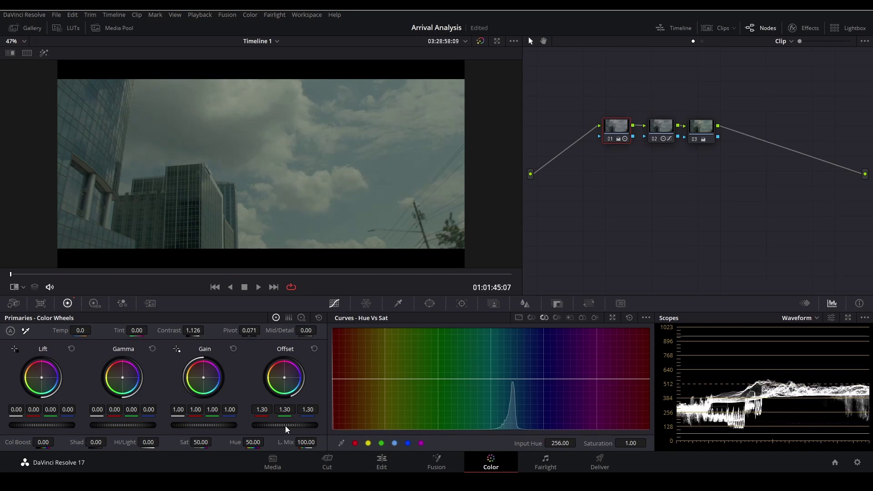
mouse_move(167, 331)
left_mouse_down()
mouse_move(154, 330)
mouse_move(168, 330)
left_mouse_up()
left_click_drag(225, 330, 263, 330)
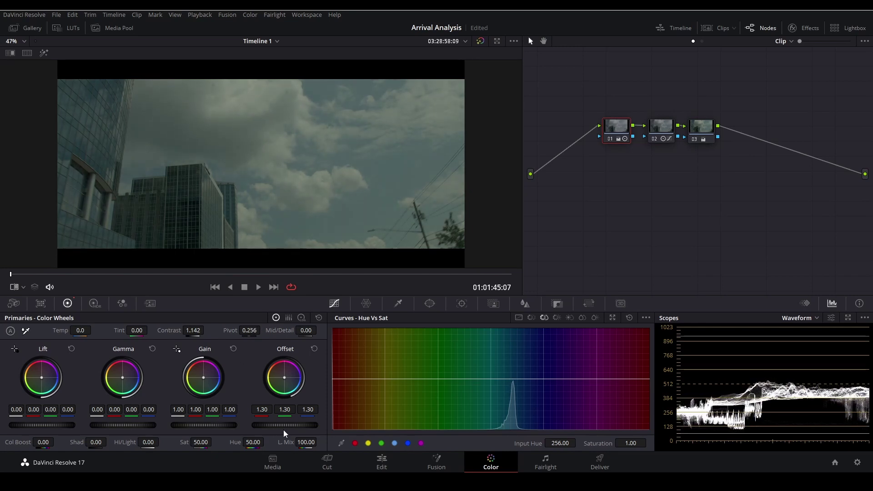
left_click_drag(283, 424, 283, 424)
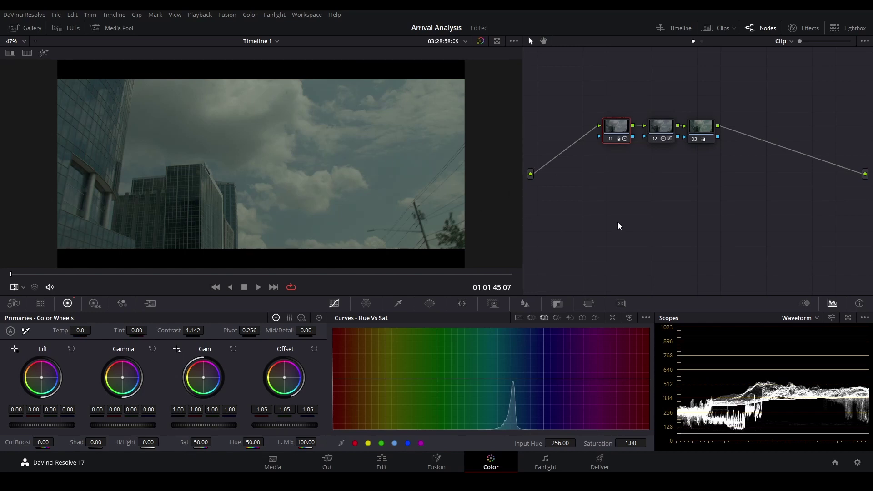
- Toggle the building clip's whole grade and then node 01 to examine the exposure and contrast adjustment
key("alt+d")
key("alt+d")
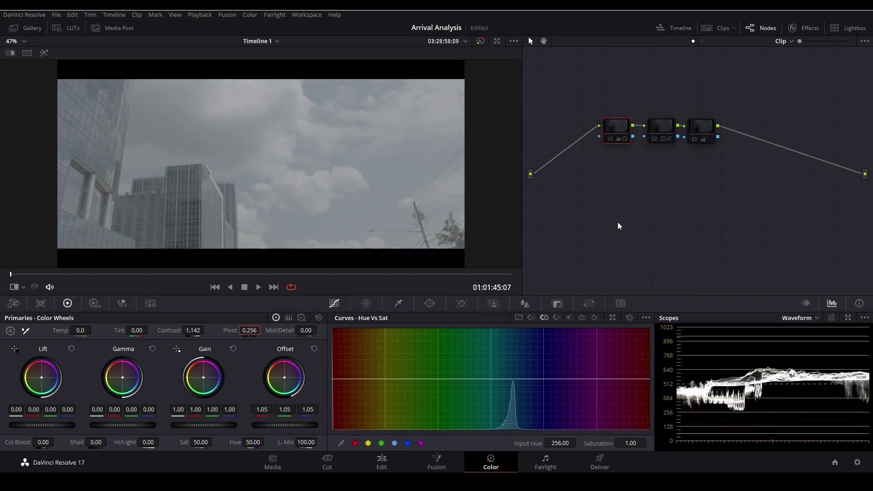
key("ctrl+d")
key("ctrl+d")
key("ctrl+d")
key("ctrl+d")
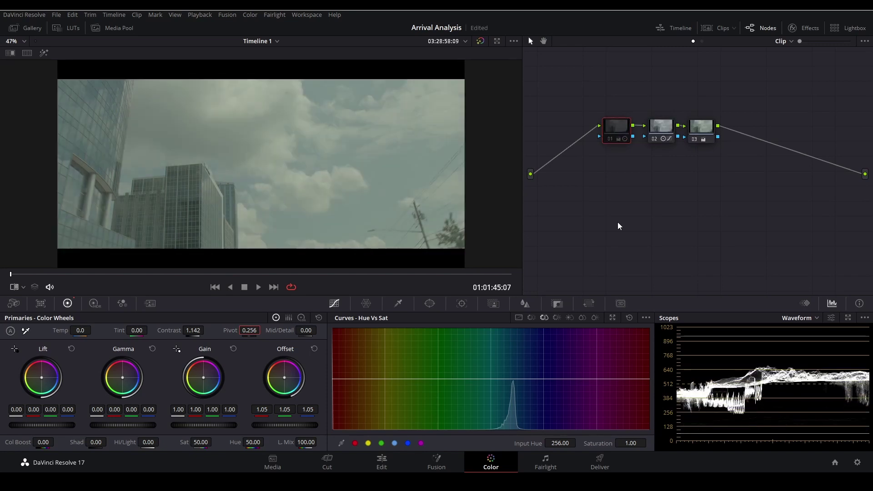
key("ctrl+d")
key("ctrl+d")
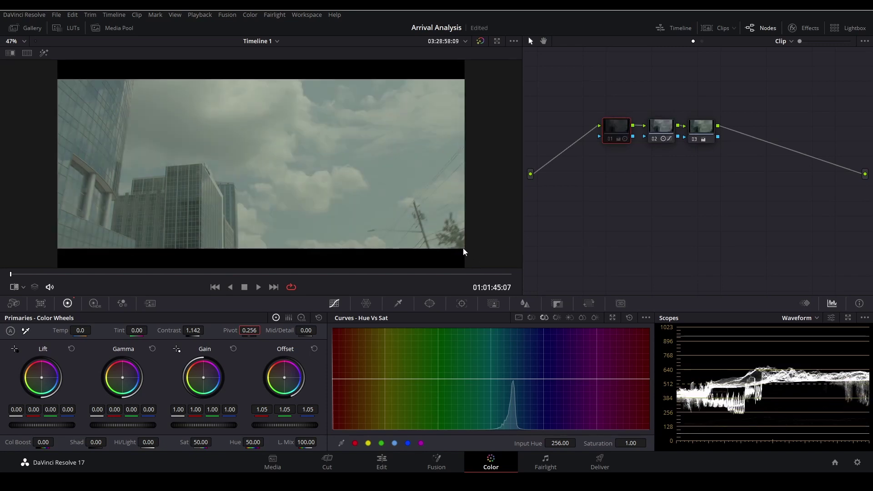
- Select node 02 on the building clip and toggle it to examine its contrast and color effect
left_click(656, 130)
key("ctrl+d")
key("ctrl+d")
key("ctrl+d")
key("ctrl+d")
left_click_drag(665, 129, 662, 129)
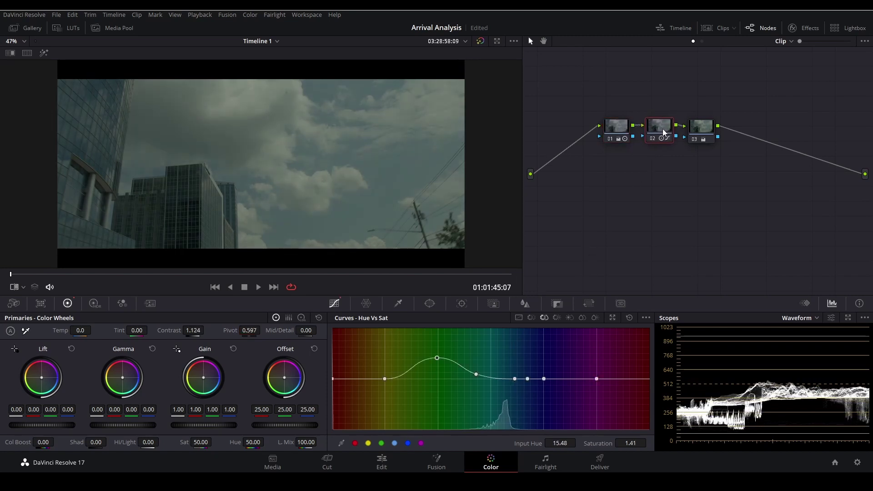
- Review node 02's Custom and Hue Vs Hue curves, and scrub to the part of the clip showing the large tree
left_click(522, 319)
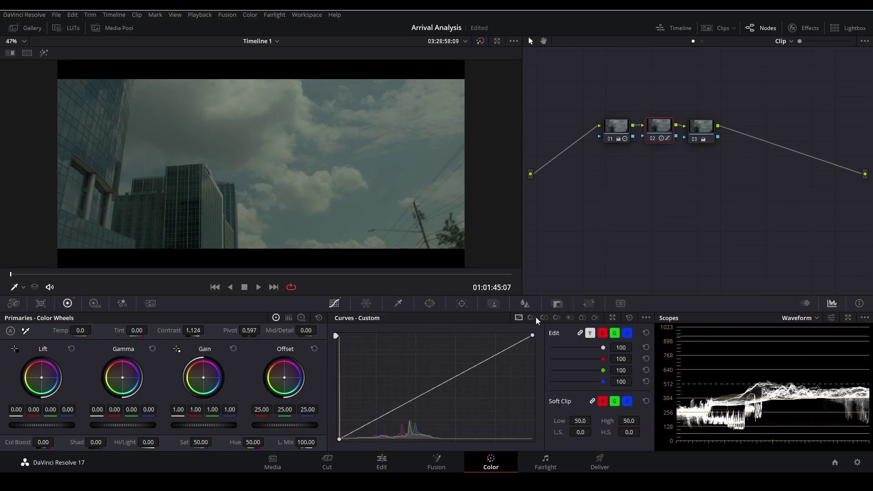
left_click(531, 318)
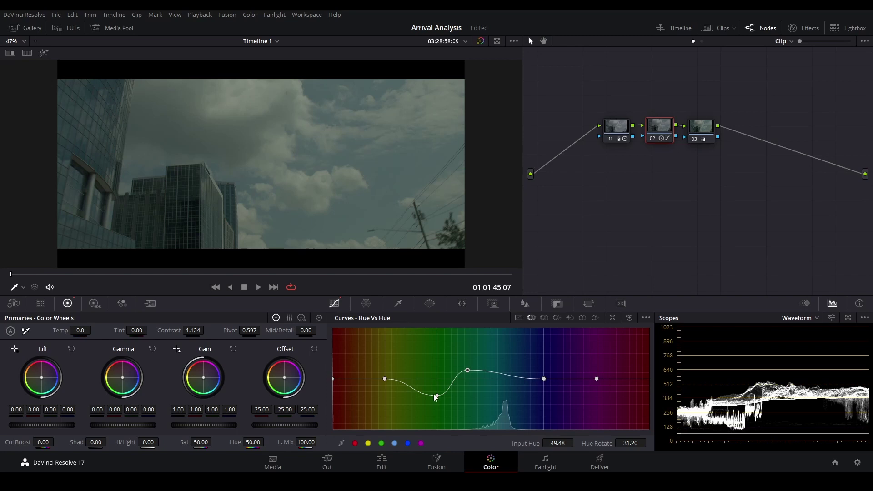
left_click_drag(221, 276, 256, 275)
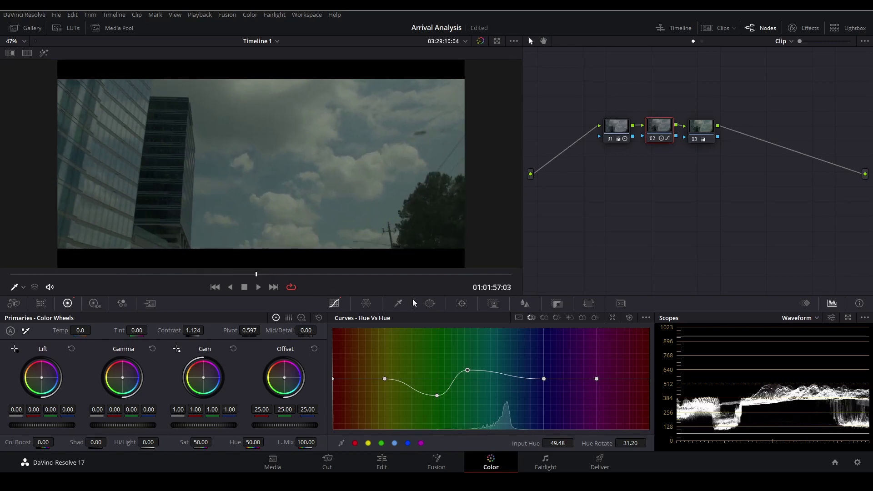
- Adjust node 02's Hue Vs Hue curve to hue rotate -98.40 at input hue 15.48 and 48.80 at input hue 45.87
left_click_drag(438, 398, 439, 411)
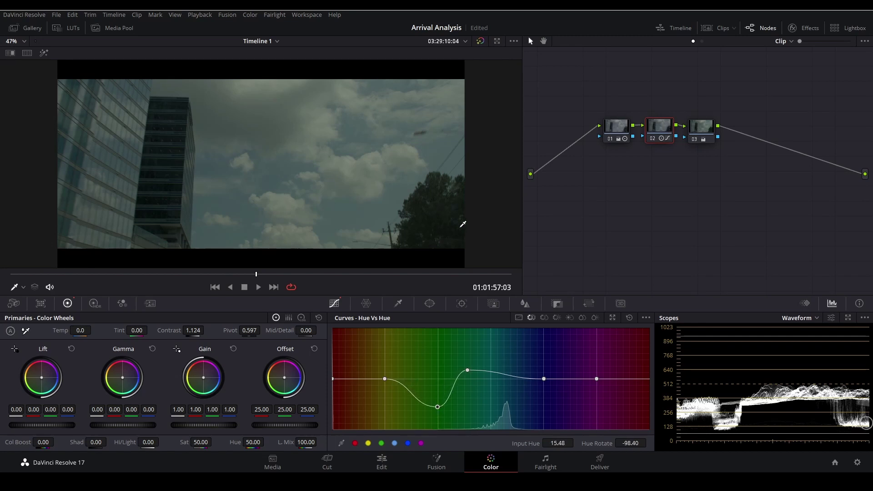
key("ctrl+d")
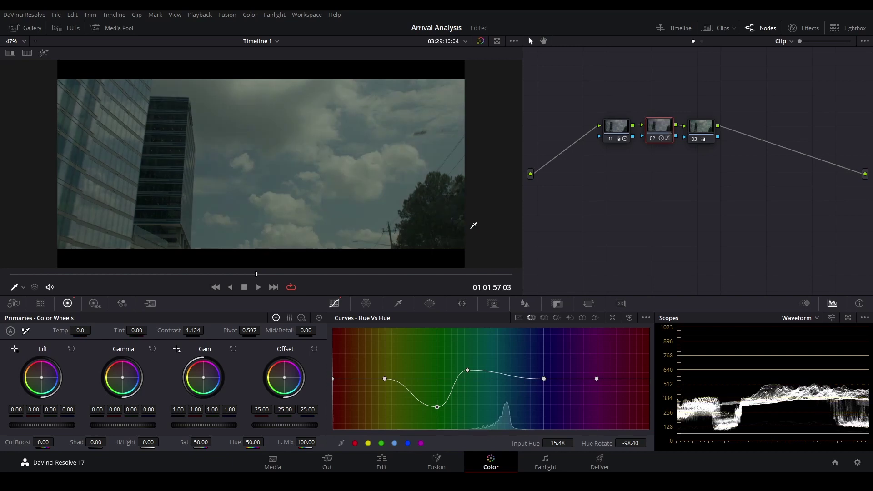
key("ctrl+d")
left_click_drag(466, 367, 464, 365)
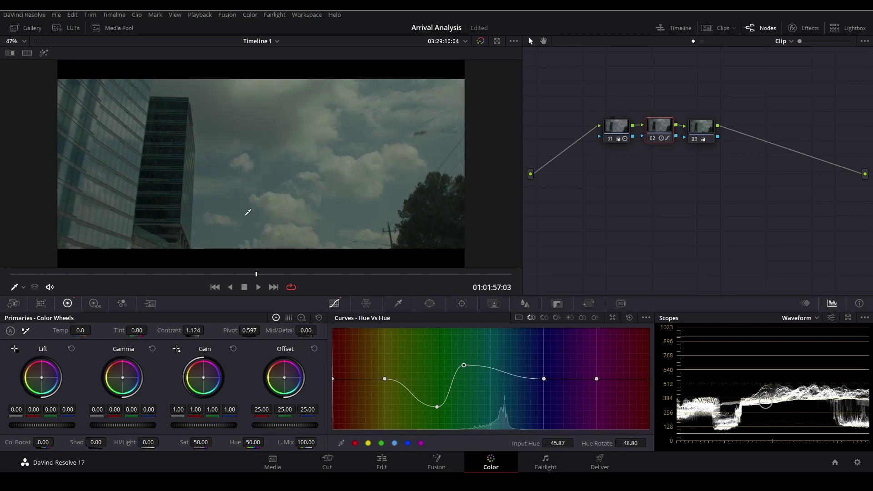
- Set node 03's tint to -25.50 and its temperature to 300.0
left_click_drag(700, 129, 705, 123)
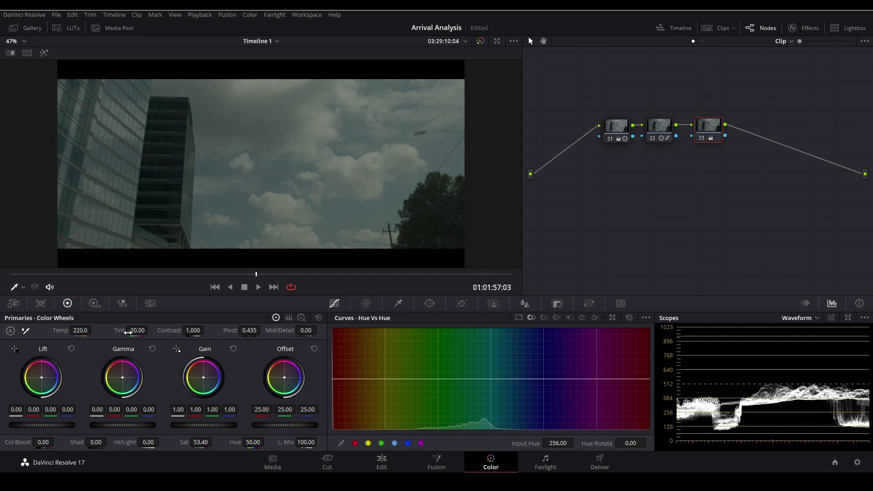
left_click_drag(121, 333, 150, 330)
scroll(244, 186, "down", 1)
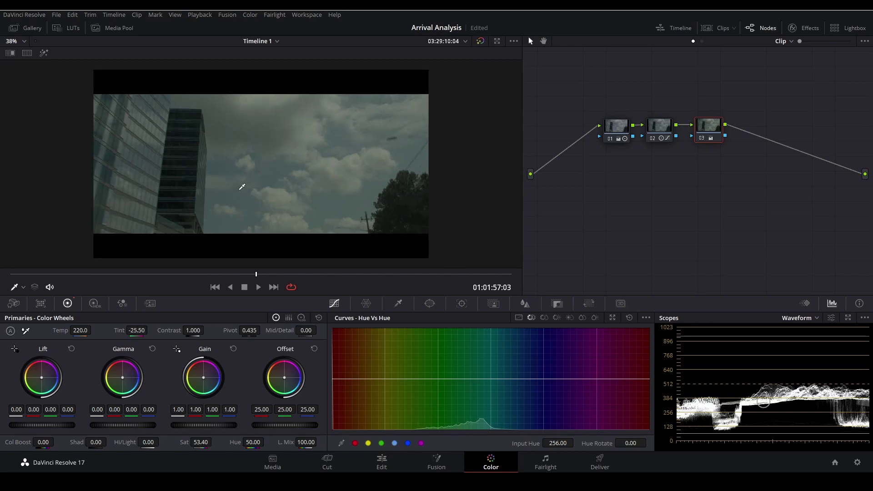
left_click_drag(94, 330, 94, 330)
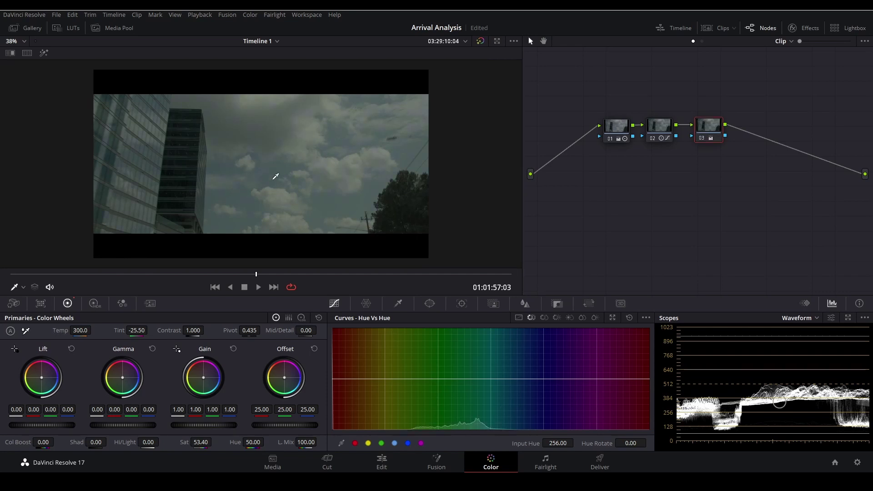
- Toggle node 03 and the building clip's whole grade to examine the color shift before and after
key("ctrl+d")
key("ctrl+d")
key("ctrl+d")
key("ctrl+d")
key("alt+d")
key("alt+d")
scroll(313, 181, "up", 1)
key("alt+d")
key("alt+d")
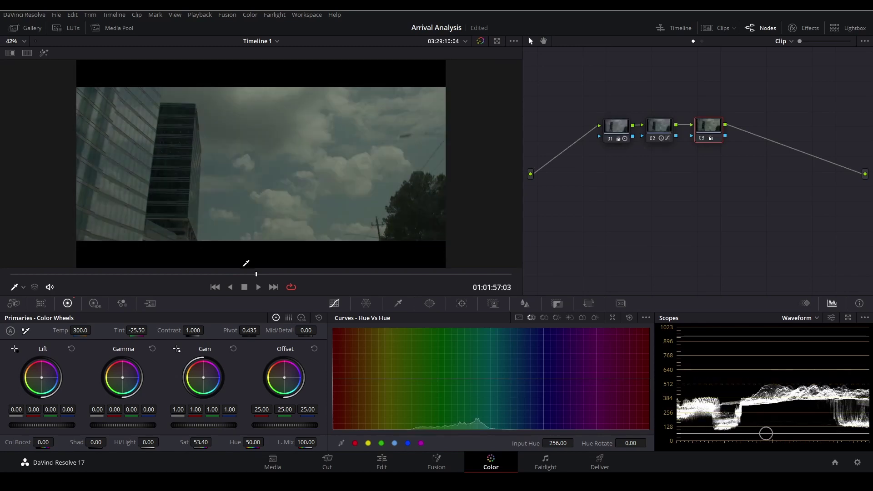
- Scrub to an earlier part of the building clip and compare it with the Arrival spaceship still using a moving reference wipe
left_click_drag(246, 277, 97, 275)
left_click(11, 52)
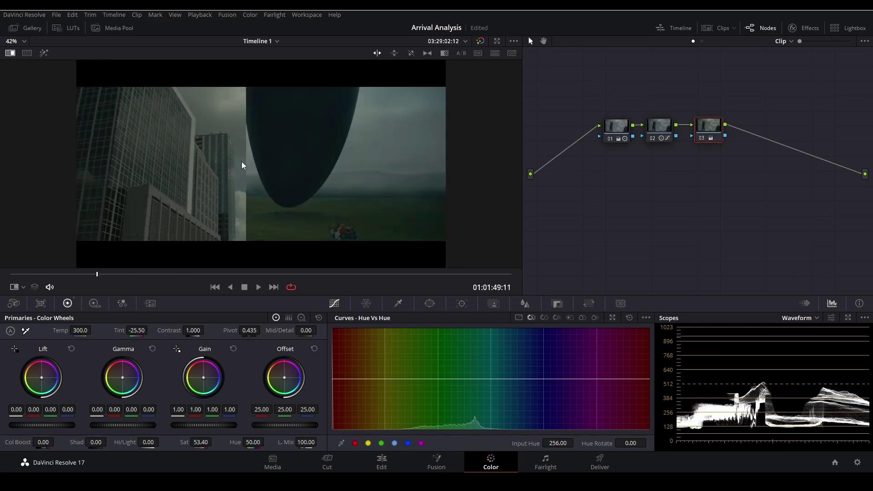
left_click_drag(240, 182, 73, 185)
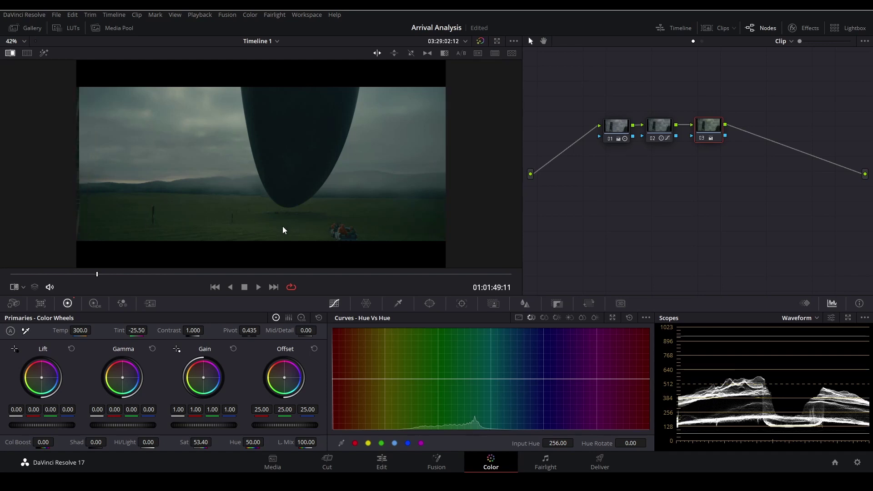
left_click_drag(195, 181, 268, 198)
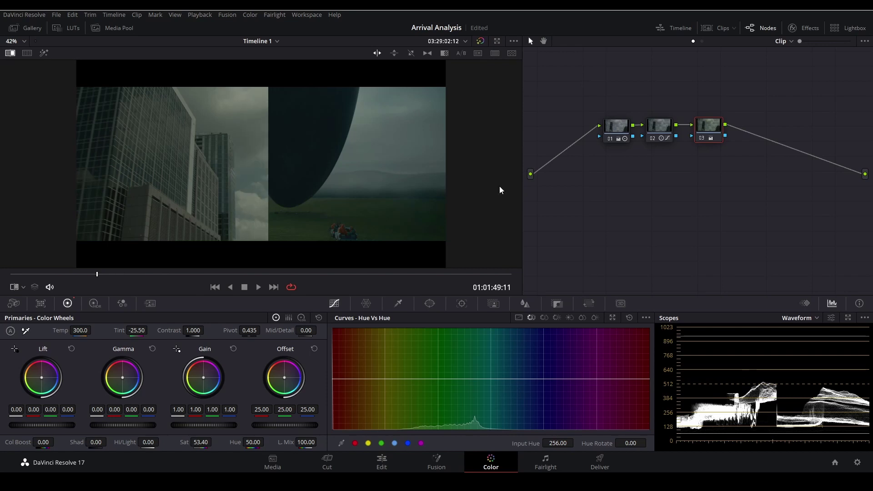
left_click_drag(245, 184, 442, 207)
- Set node 01's contrast to 1.156 and pivot to 0.194
left_click(627, 134)
scroll(271, 428, "up", 11)
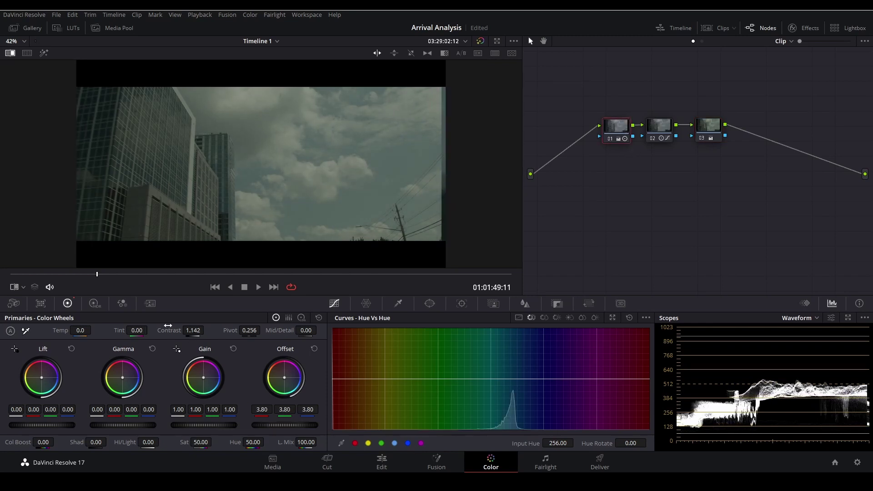
scroll(206, 330, "up", 1)
scroll(249, 330, "down", 5)
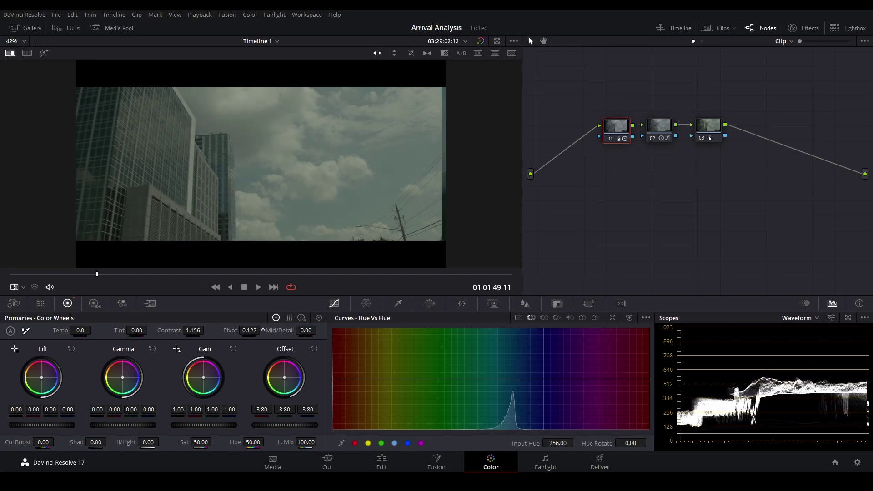
scroll(263, 330, "up", 2)
scroll(263, 330, "up", 2)
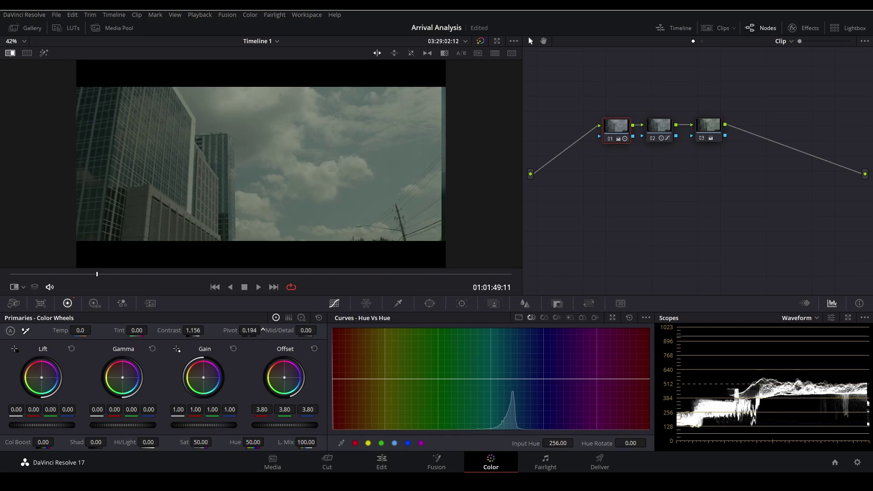
- Turn off the reference wipe and select node 02
left_click_drag(122, 181, 126, 216)
left_click(10, 54)
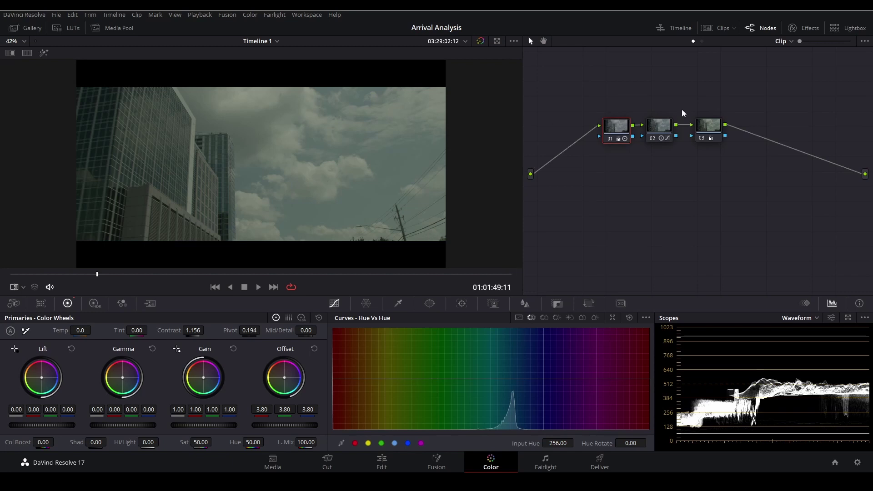
left_click(670, 127)
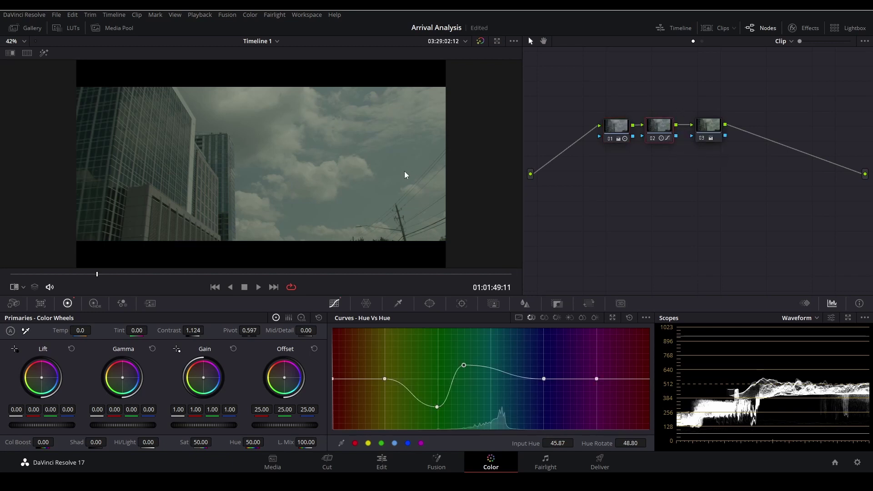